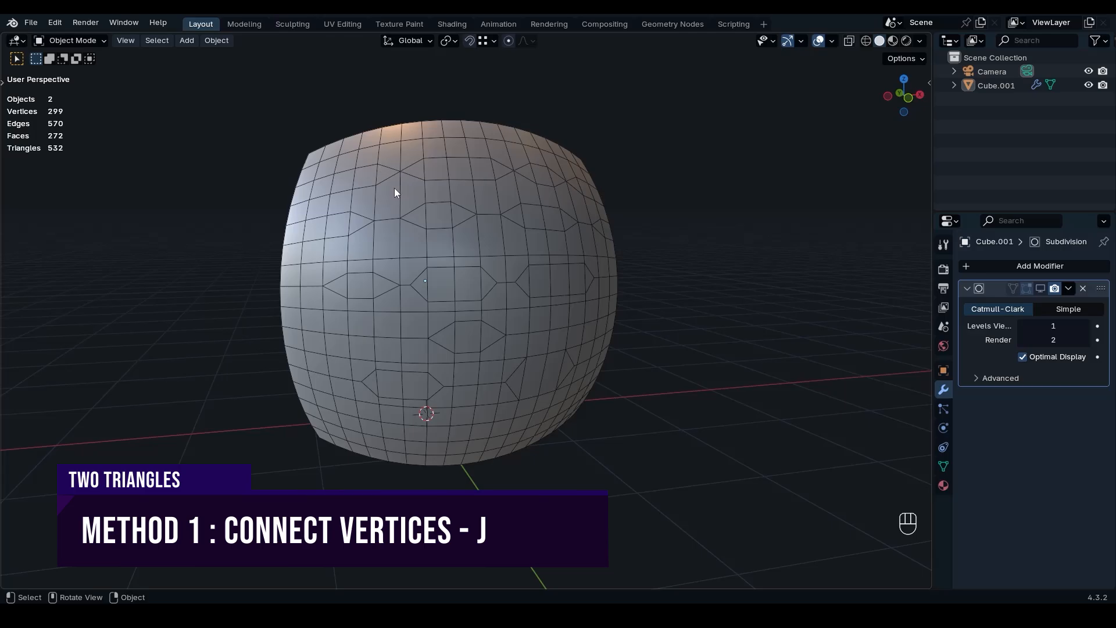
Step: In vertex Edit Mode, connect the two outer corner vertices above the upper-left triangle pair with an edge path
{"action": "key", "text": "Tab"}
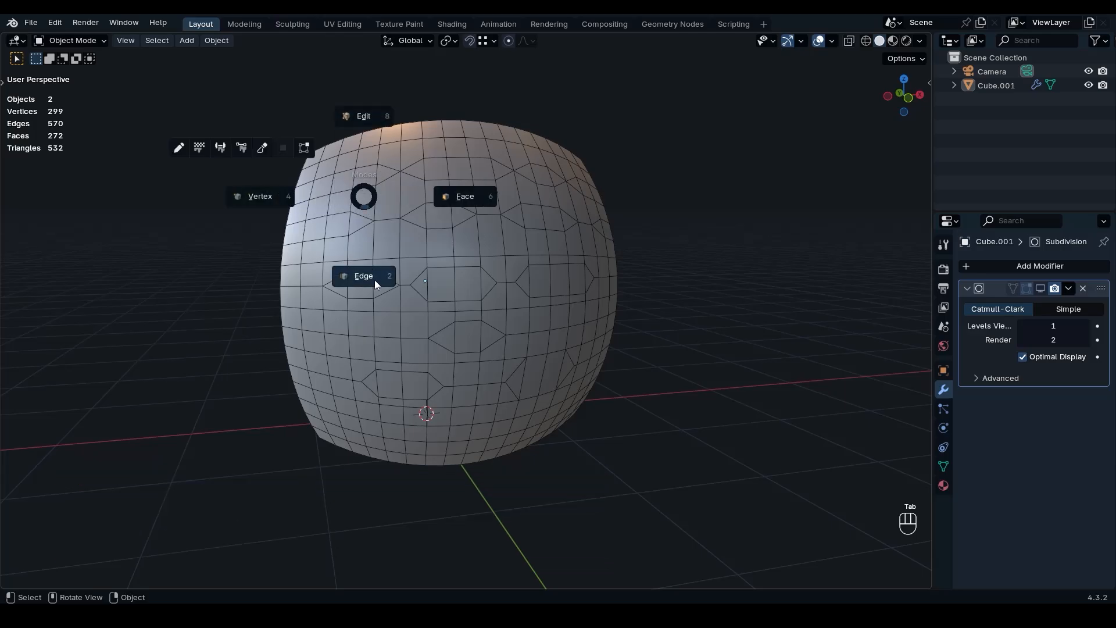
{"action": "left_click", "coordinate": [280, 202]}
{"action": "left_click", "coordinate": [424, 158]}
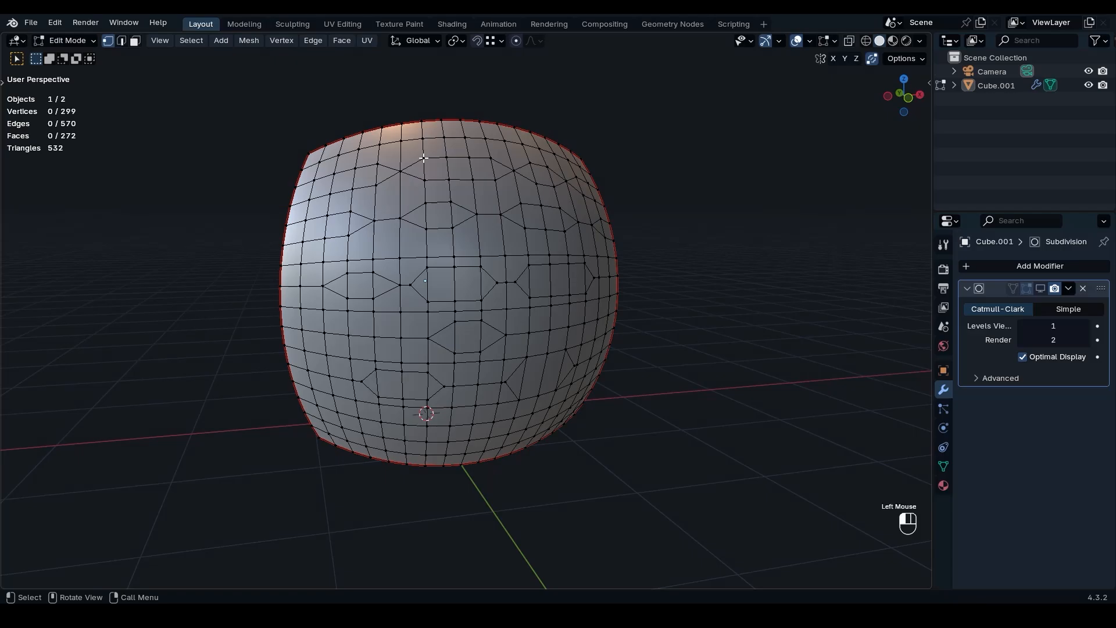
{"action": "left_click", "coordinate": [376, 164], "text": "shift"}
{"action": "key", "text": "j"}
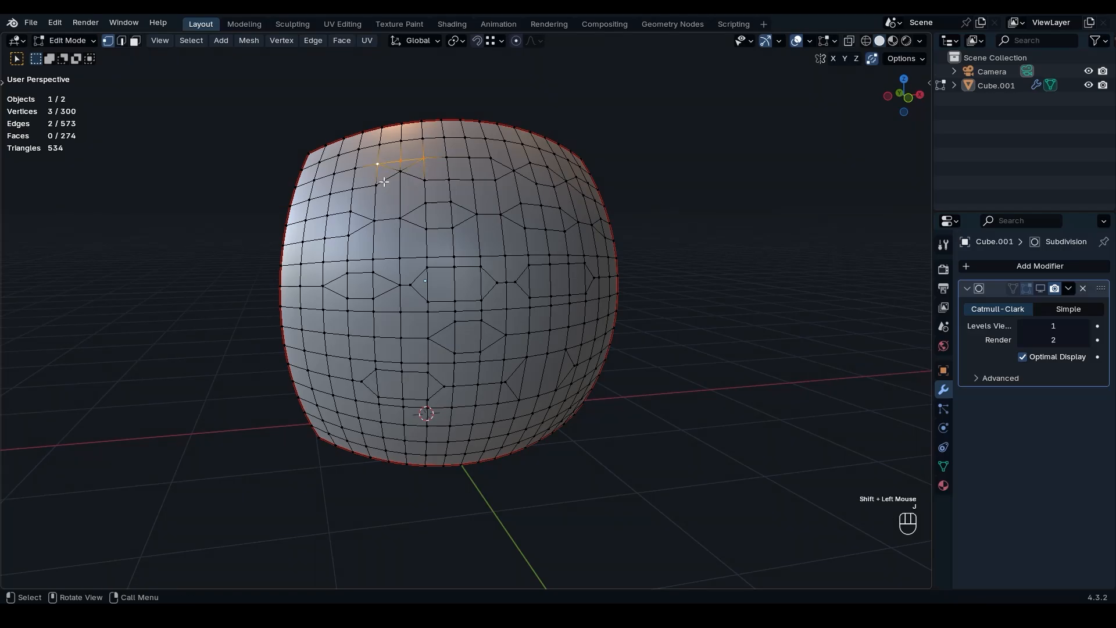
Step: Switch to edge selection and dissolve the two slanted edges directly below the new connecting edges
{"action": "key", "text": "ctrl+Tab"}
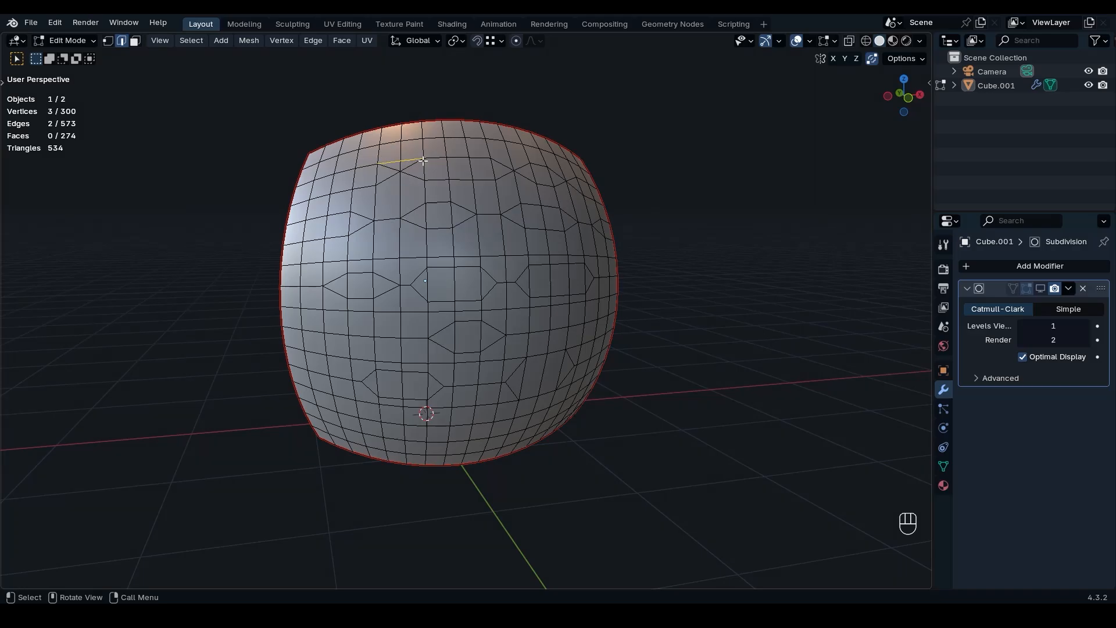
{"action": "left_click", "coordinate": [390, 169]}
{"action": "left_click", "coordinate": [410, 166], "text": "shift"}
{"action": "key", "text": "ctrl+x"}
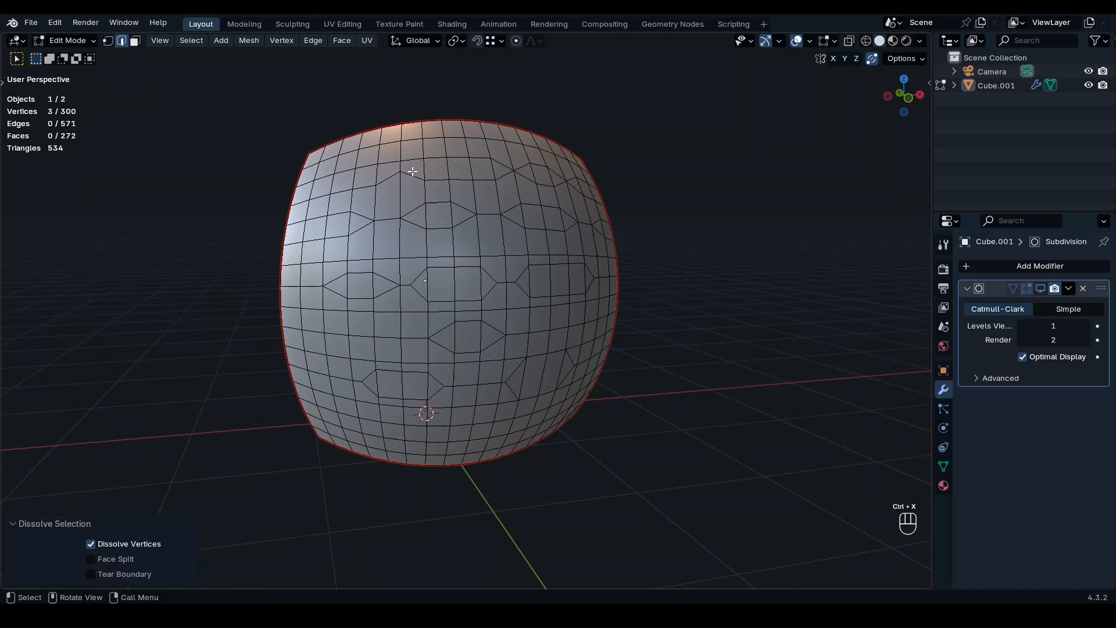
Step: Inset the two adjacent faces above the next triangle pair by about 0.037 m, and merge the inset faces with Collapse
{"action": "middle_click_drag", "start_coordinate": [510, 202], "coordinate": [433, 228], "text": "shift"}
{"action": "key", "text": "Tab"}
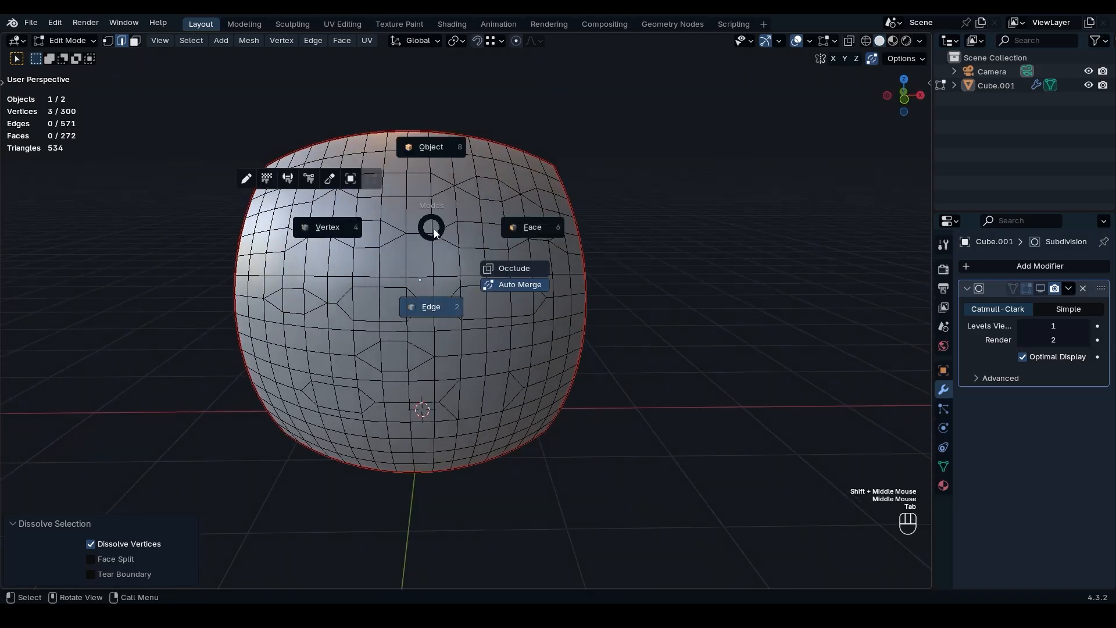
{"action": "left_click", "coordinate": [532, 228]}
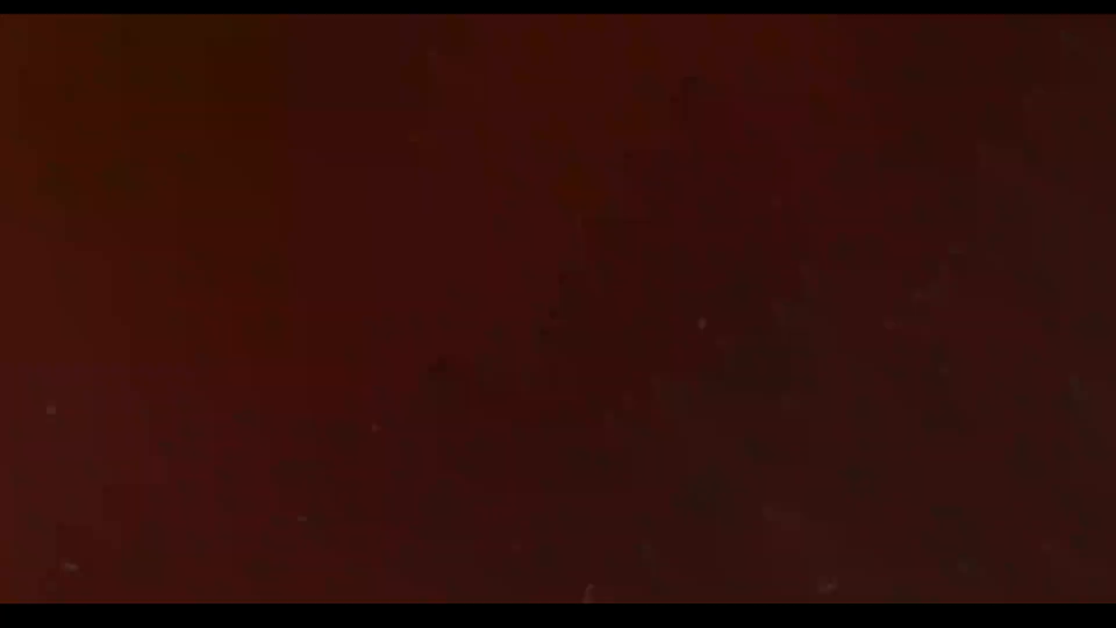
{"action": "left_click", "coordinate": [446, 168]}
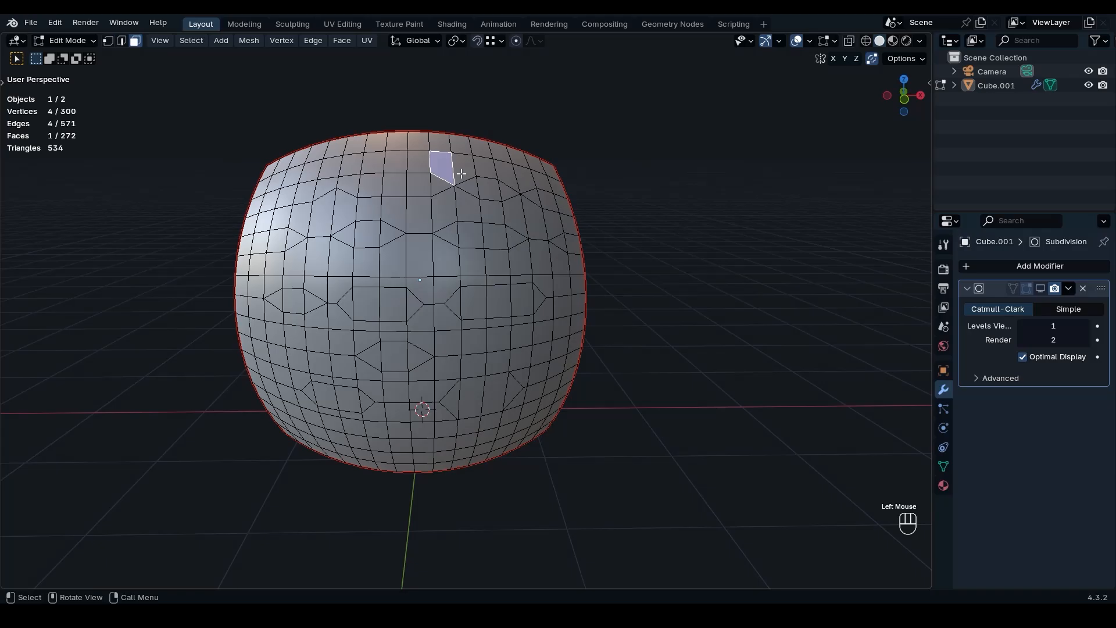
{"action": "left_click", "coordinate": [464, 174], "text": "shift"}
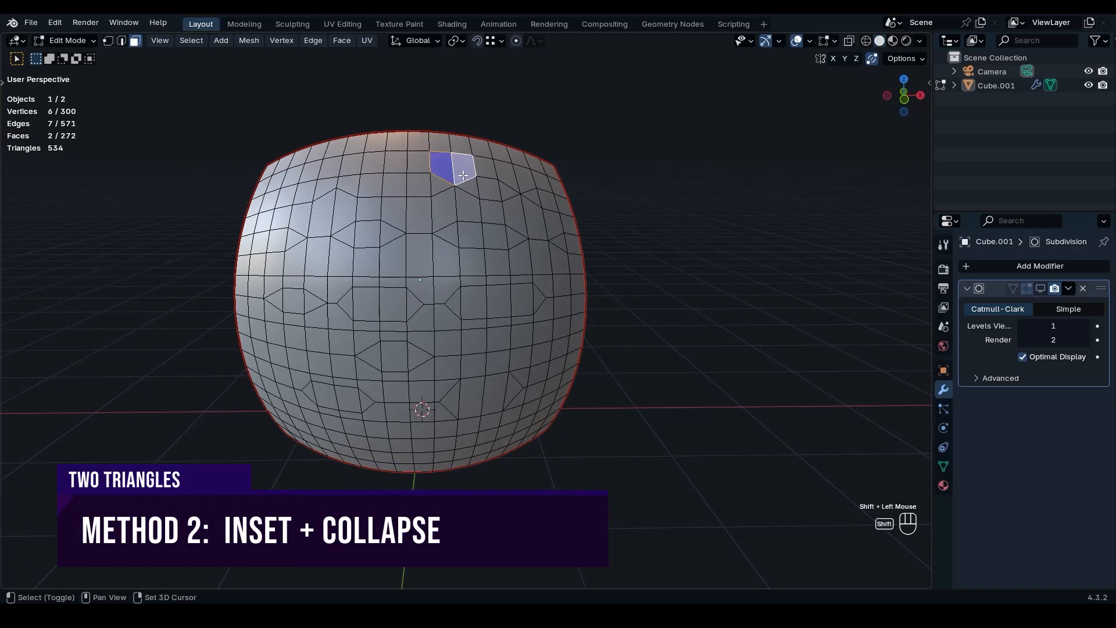
{"action": "key", "text": "i"}
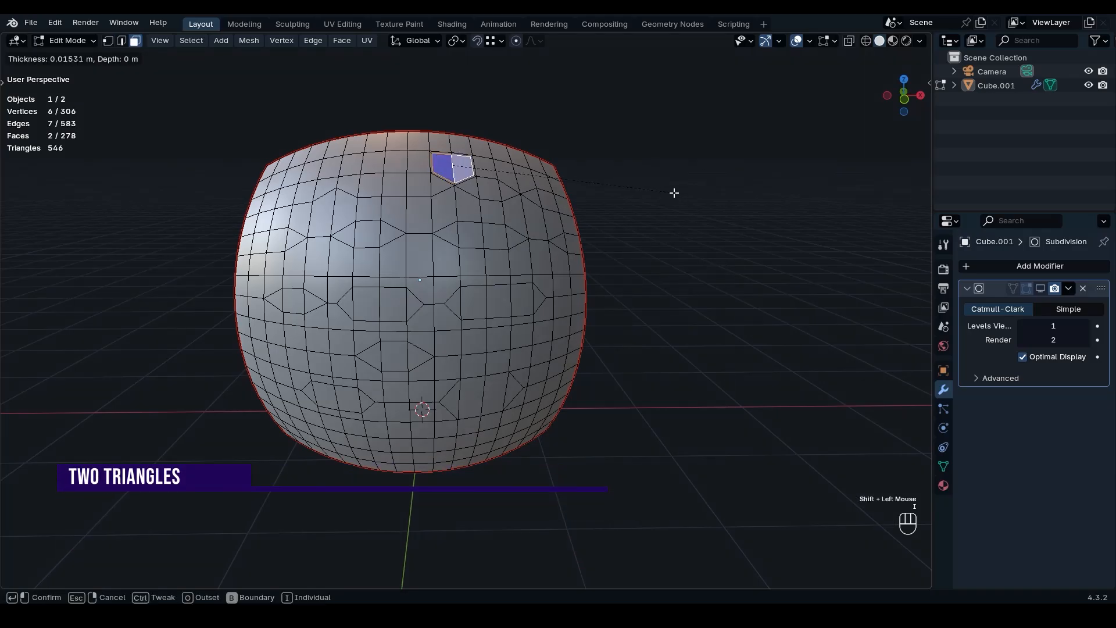
{"action": "left_click", "coordinate": [651, 193]}
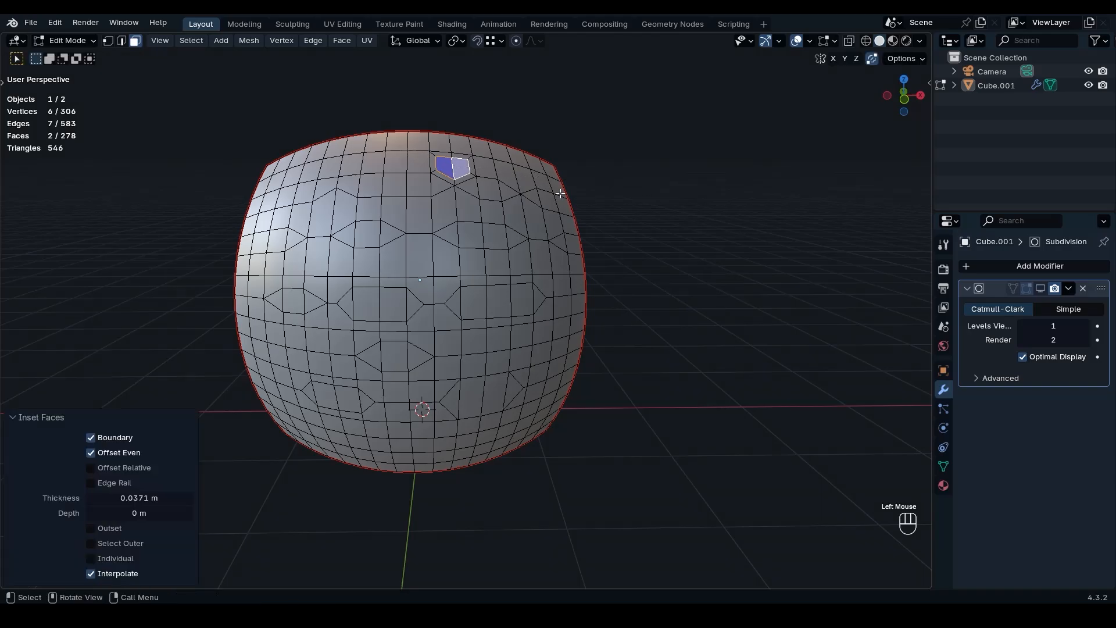
{"action": "key", "text": "m"}
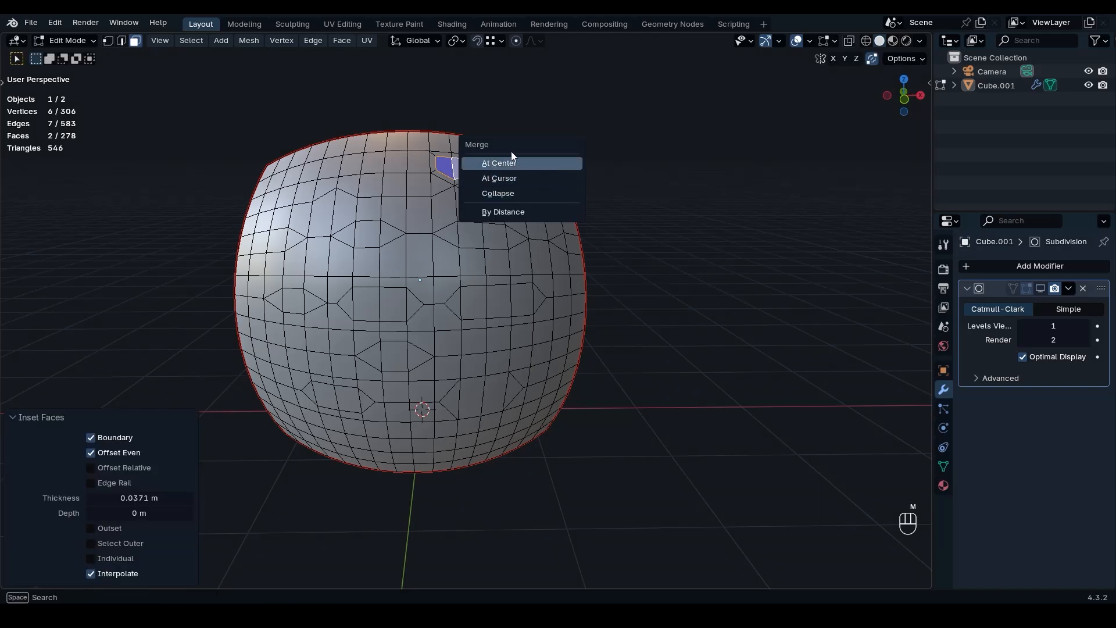
{"action": "left_click", "coordinate": [495, 195]}
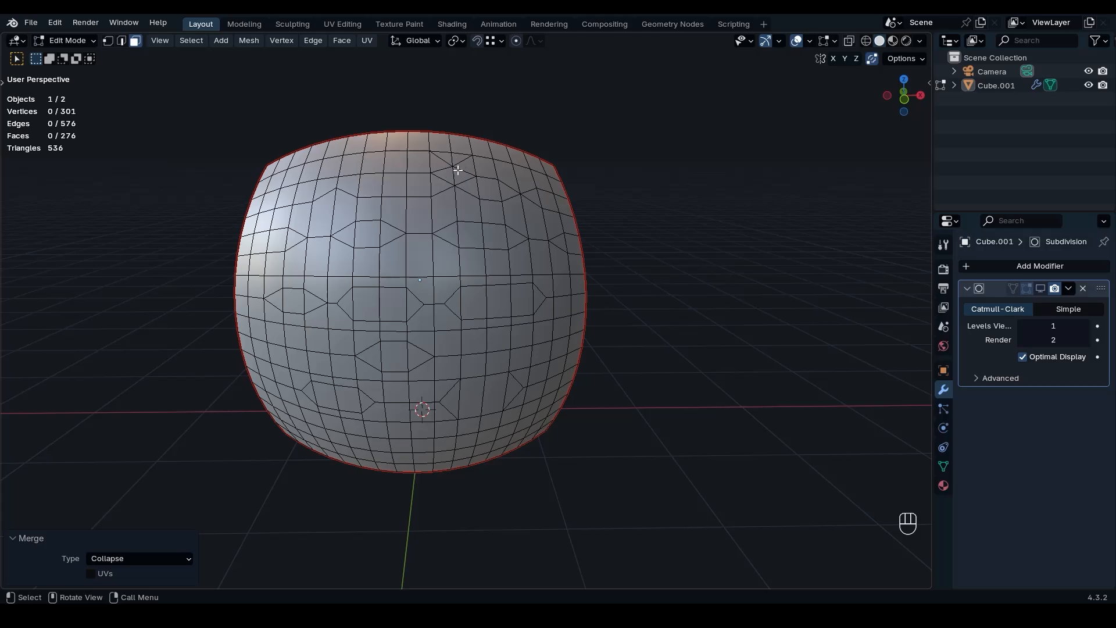
Step: In edge selection, dissolve the four slanted edges above and below the collapsed point, leaving its horizontal edges
{"action": "key", "text": "Tab"}
{"action": "left_click", "coordinate": [457, 256]}
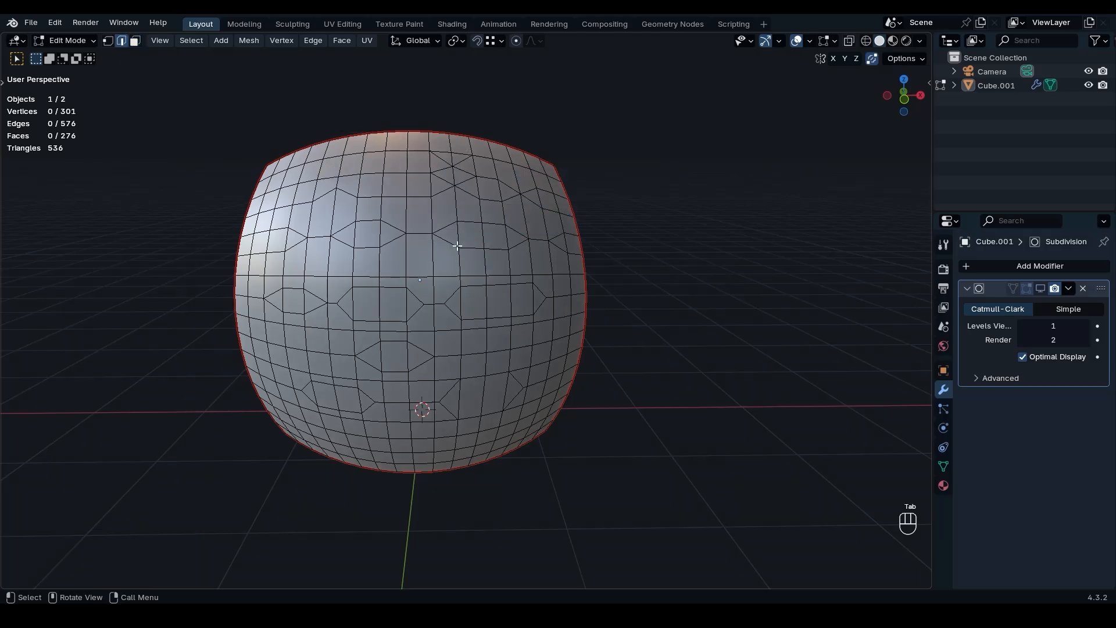
{"action": "left_click", "coordinate": [444, 161]}
{"action": "key", "text": "shift"}
{"action": "left_click", "coordinate": [463, 160], "text": "shift"}
{"action": "left_click", "coordinate": [463, 180], "text": "shift"}
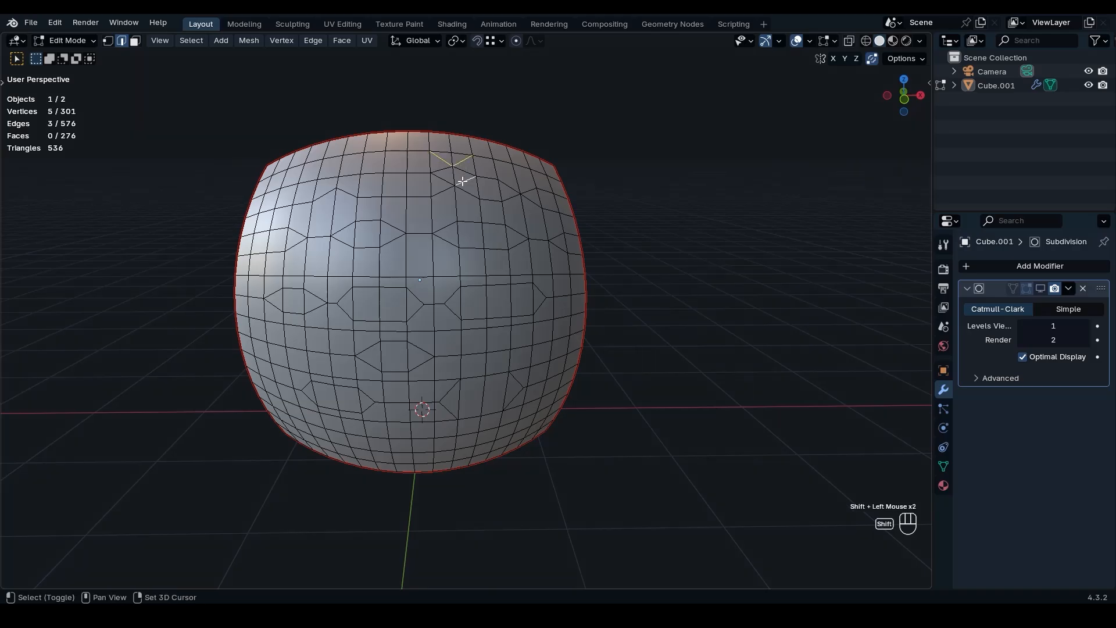
{"action": "left_click", "coordinate": [447, 189], "text": "shift"}
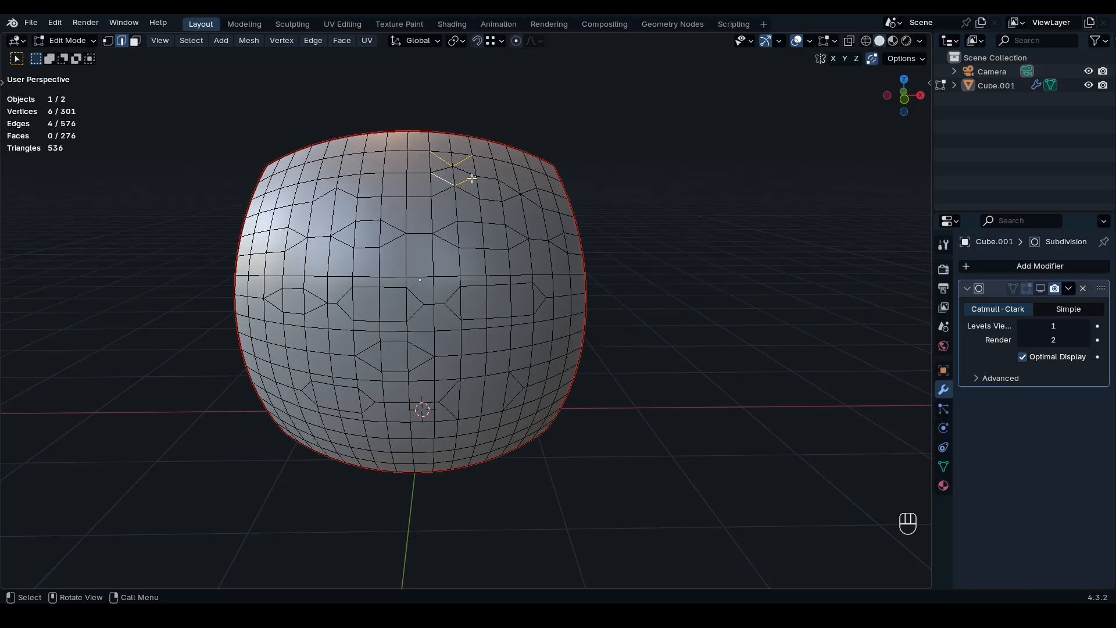
{"action": "key", "text": "ctrl+x"}
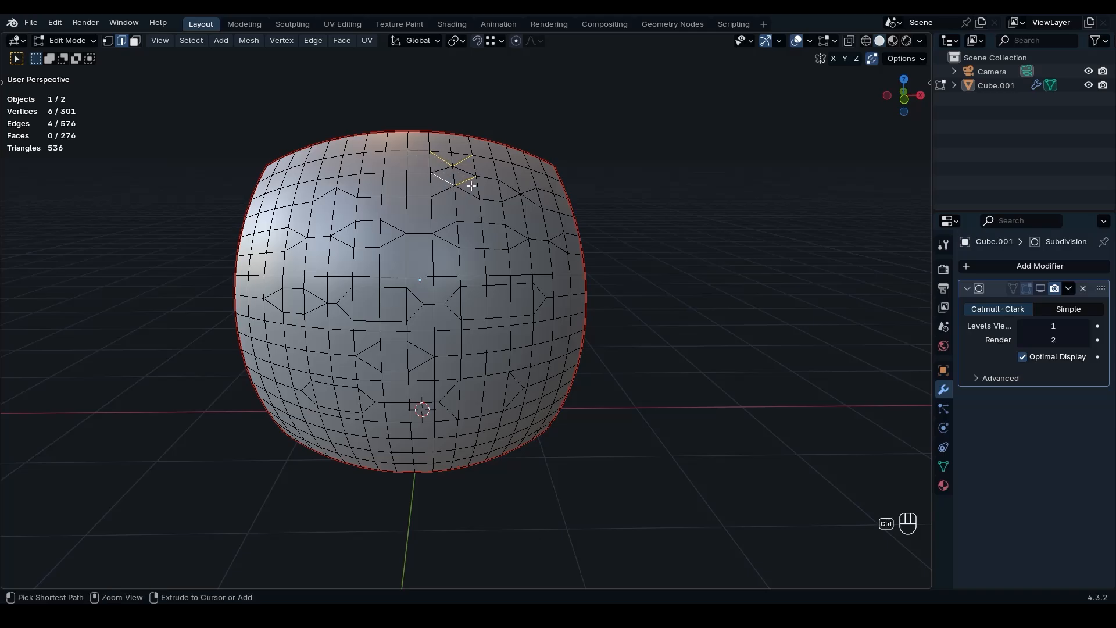
Step: Delete the block of six faces around the triangle tip near the mesh's upper-right corner
{"action": "middle_click_drag", "start_coordinate": [471, 185], "coordinate": [496, 219]}
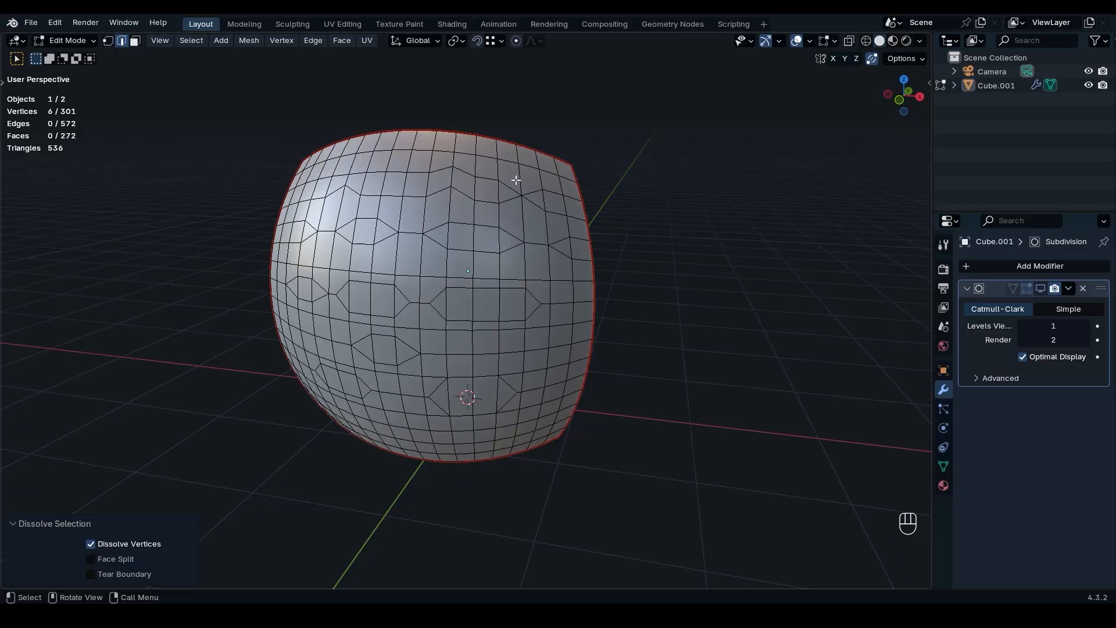
{"action": "left_click", "coordinate": [511, 181]}
{"action": "key", "text": "Tab"}
{"action": "left_click", "coordinate": [605, 180]}
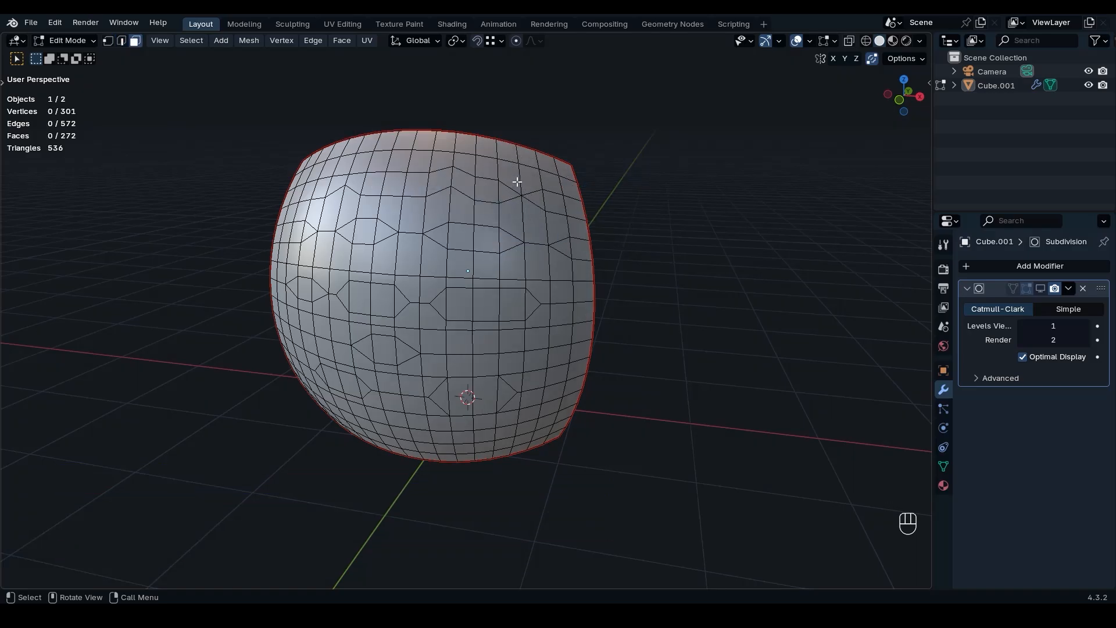
{"action": "left_click", "coordinate": [512, 180]}
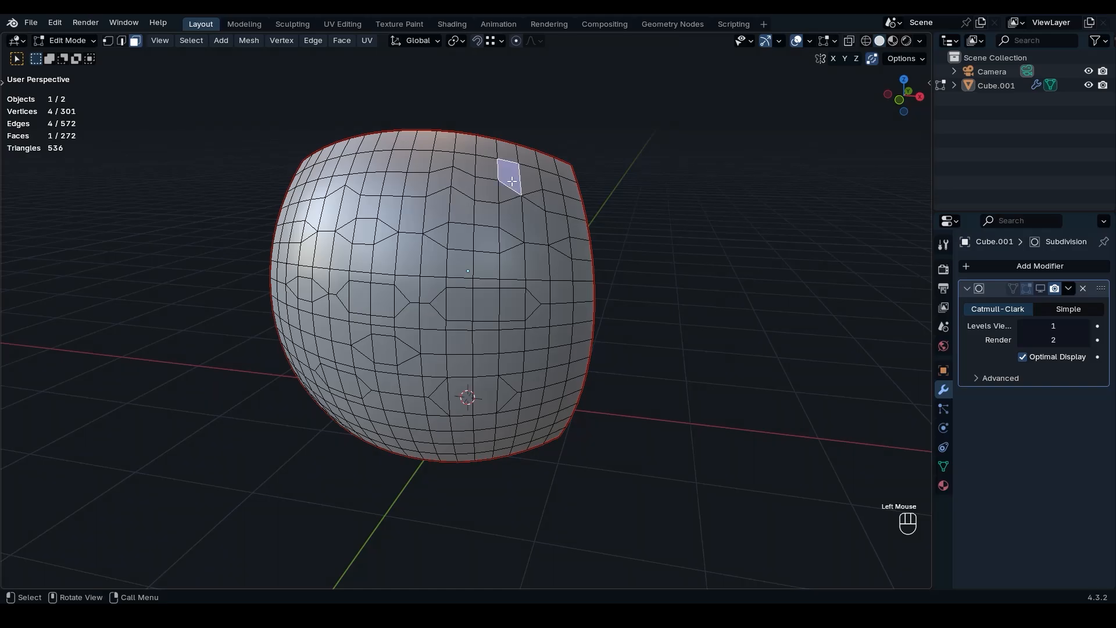
{"action": "left_click", "coordinate": [532, 183], "text": "shift"}
{"action": "left_click", "coordinate": [532, 196], "text": "shift"}
{"action": "left_click", "coordinate": [535, 228], "text": "shift"}
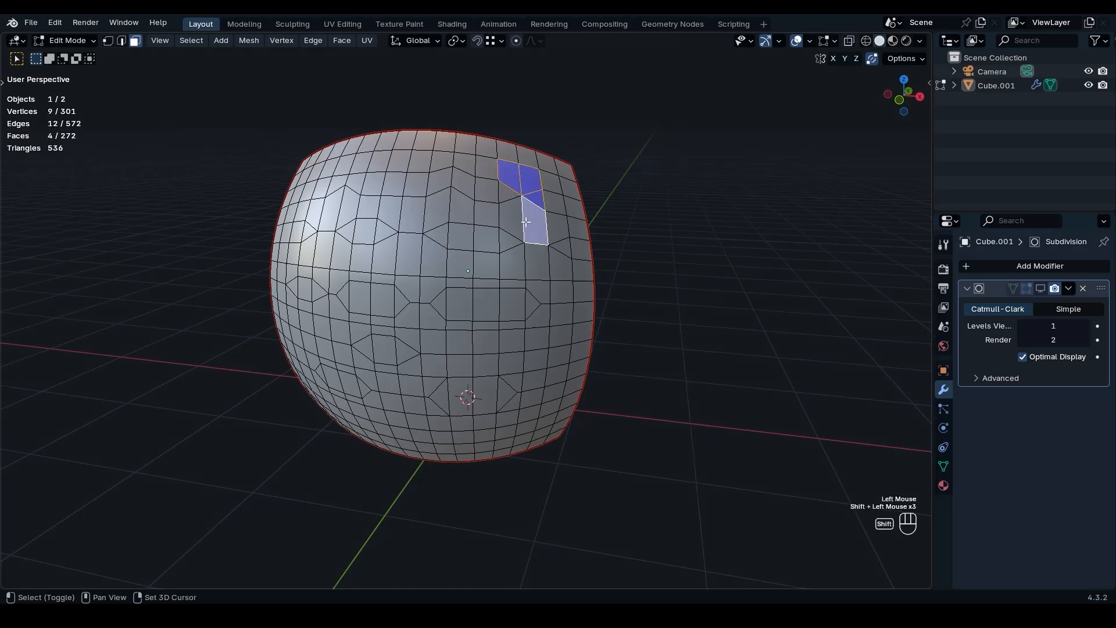
{"action": "left_click", "coordinate": [512, 222], "text": "shift"}
{"action": "left_click", "coordinate": [507, 192], "text": "shift"}
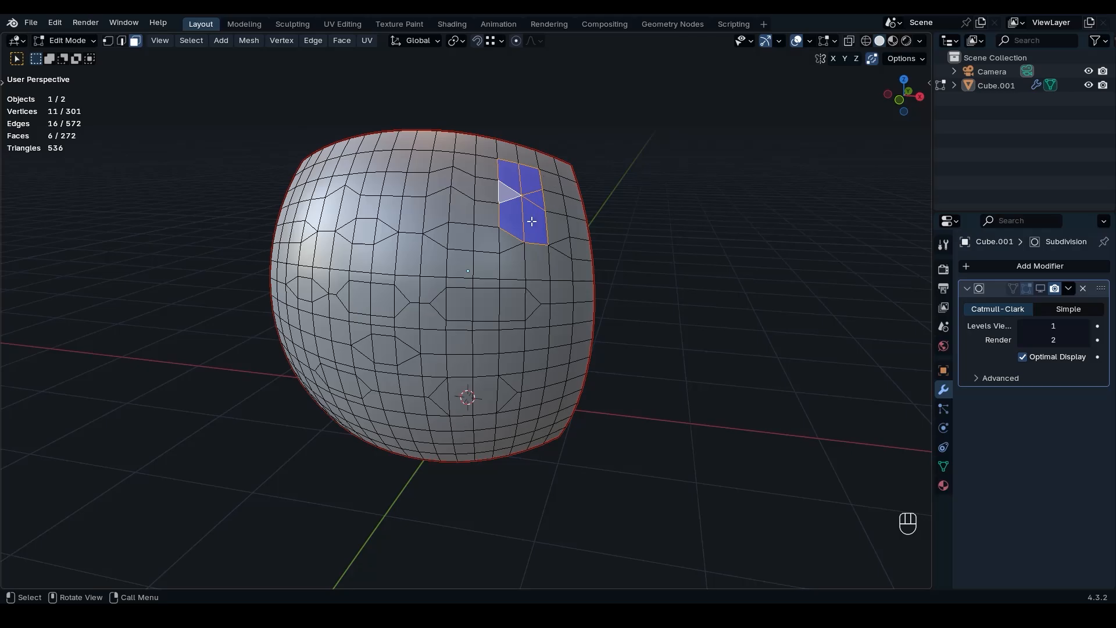
{"action": "key", "text": "x"}
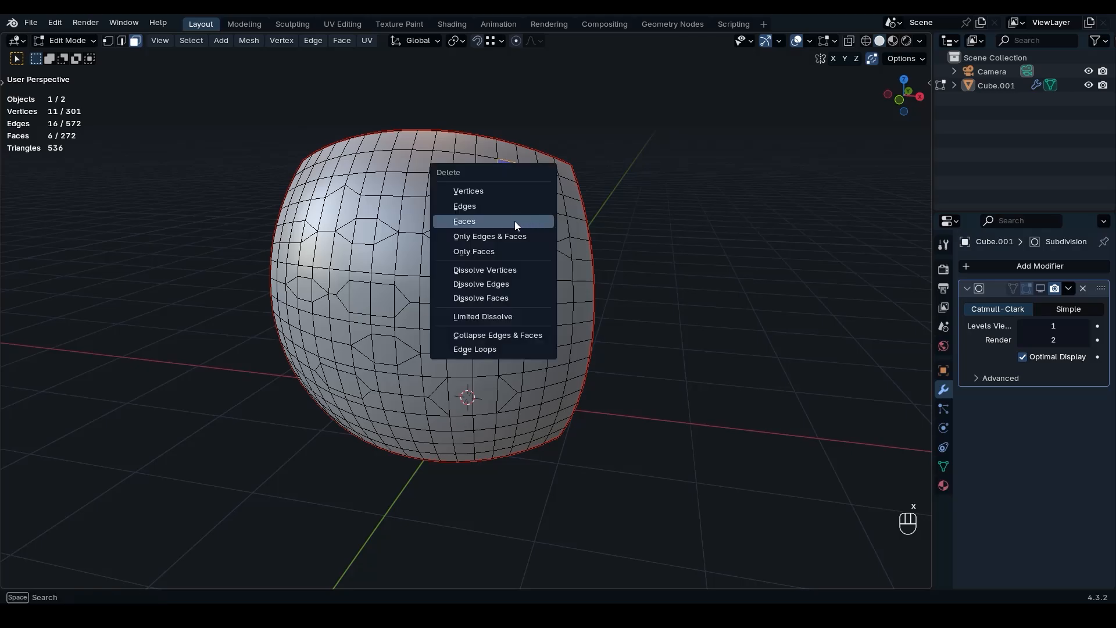
{"action": "left_click", "coordinate": [514, 220]}
Step: Select the open hole's boundary edge loop and close it with Grid Fill
{"action": "key", "text": "ctrl+Tab"}
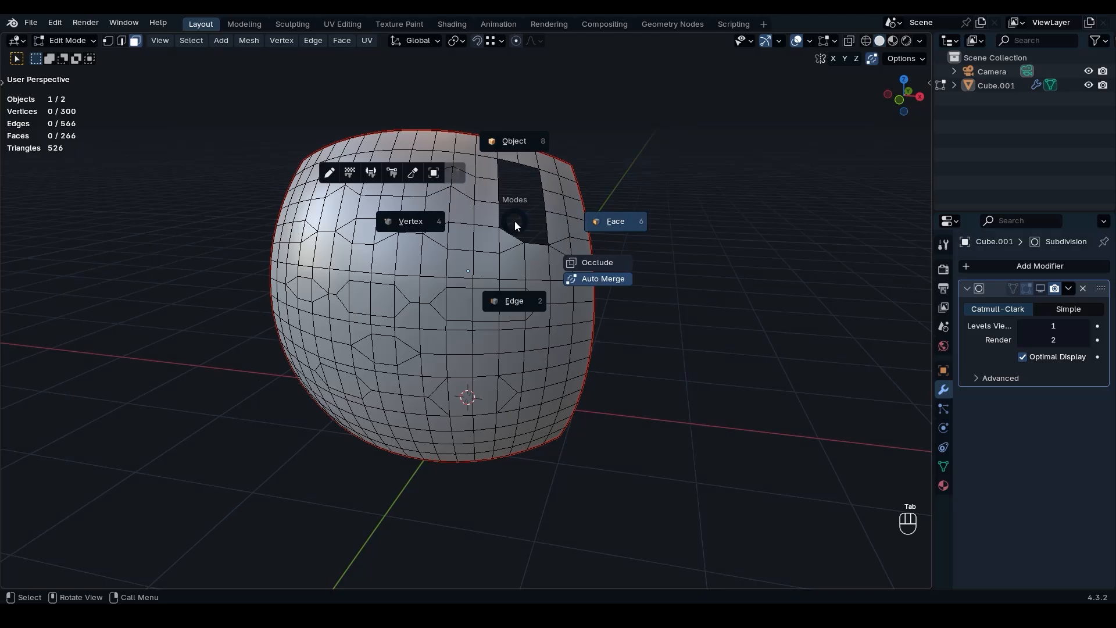
{"action": "left_click", "coordinate": [518, 301]}
{"action": "left_click", "coordinate": [498, 170], "text": "alt"}
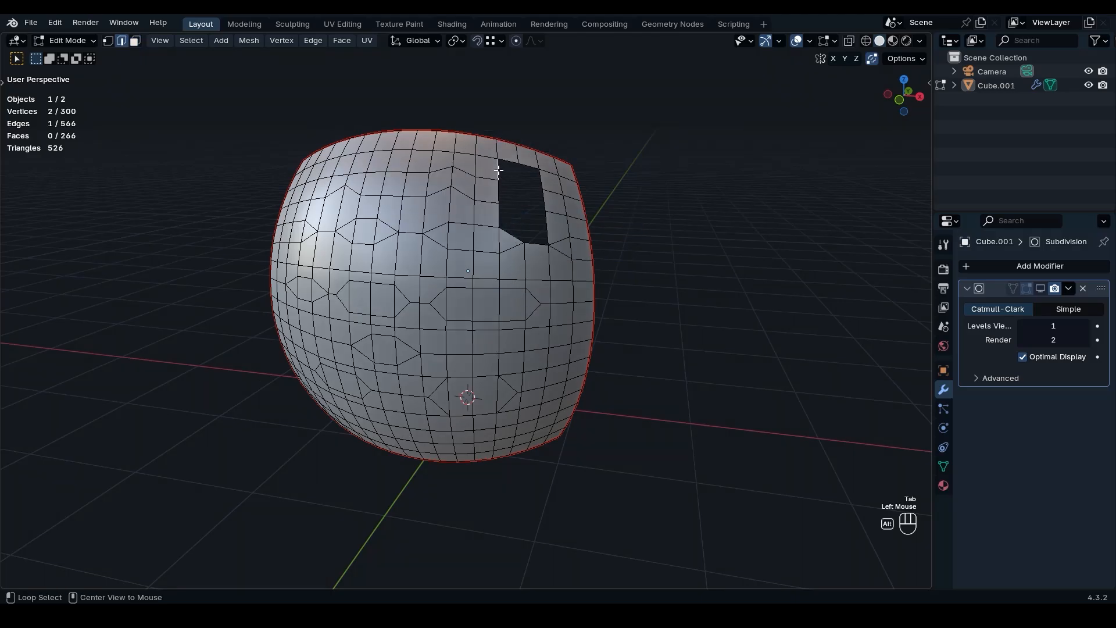
{"action": "left_click", "coordinate": [498, 169], "text": "alt"}
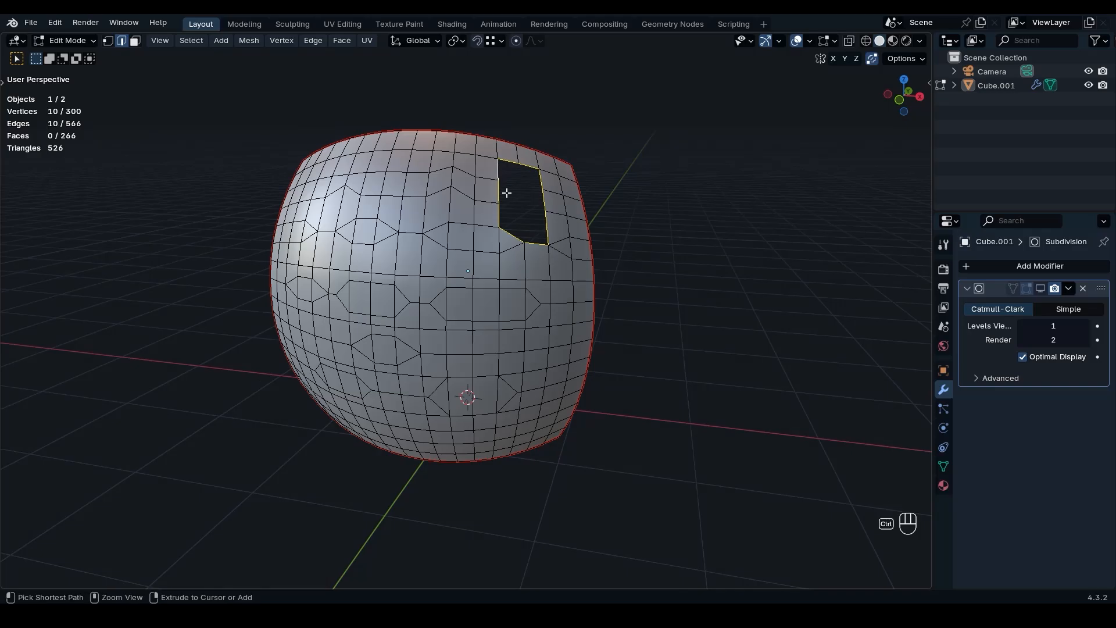
{"action": "key", "text": "ctrl+f"}
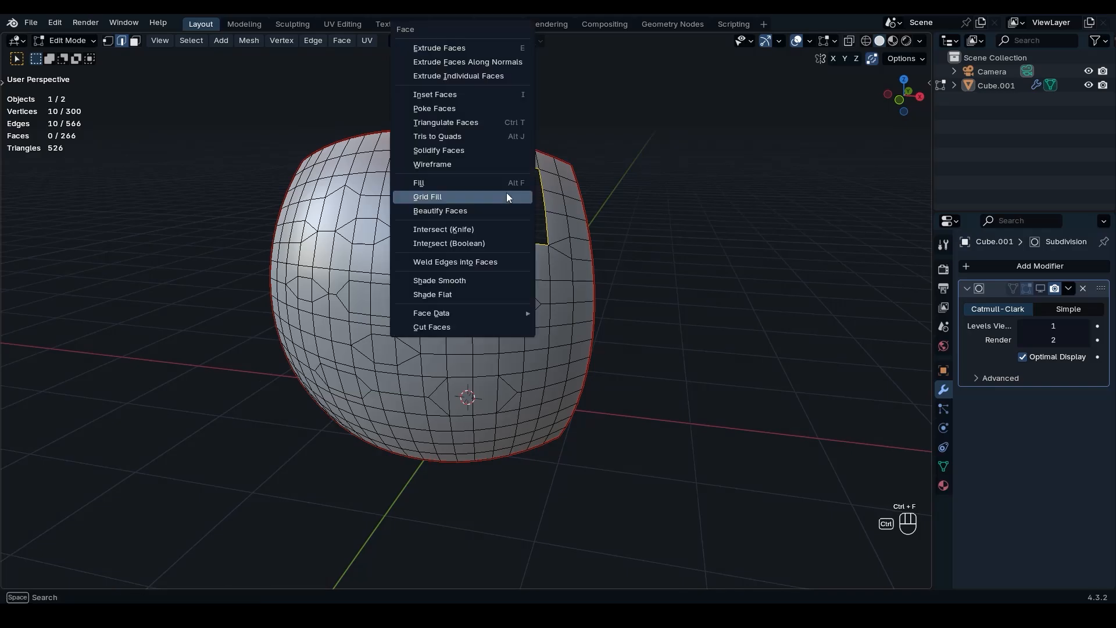
{"action": "left_click", "coordinate": [459, 197]}
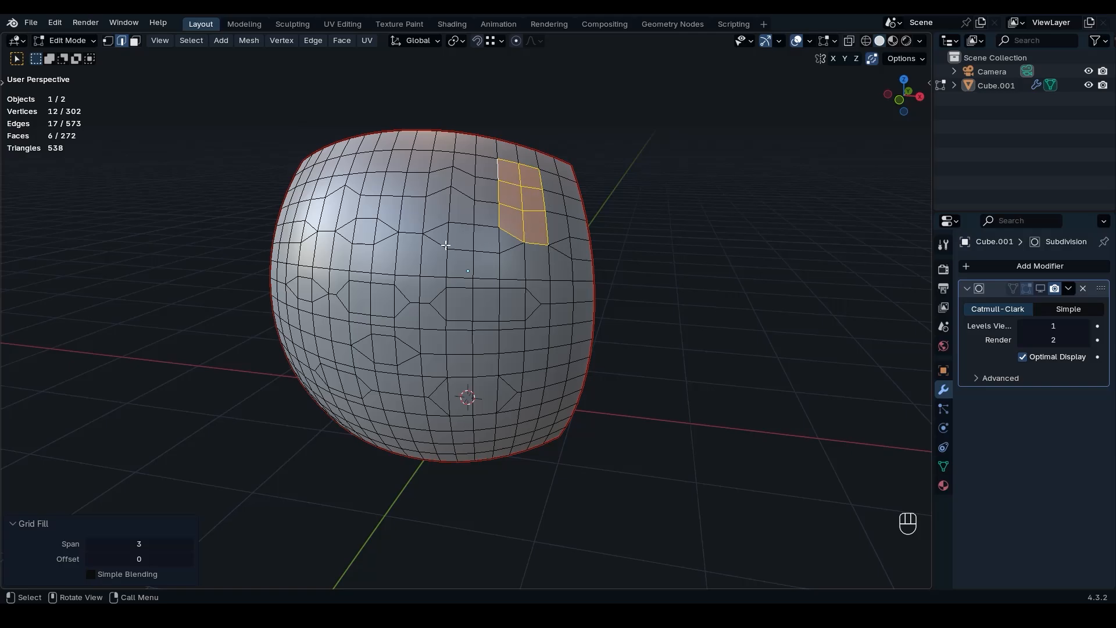
Step: Knife-cut a straight horizontal line between the outer corner vertices above the triangle pair on the second row's left side
{"action": "middle_click_drag", "start_coordinate": [400, 248], "coordinate": [413, 261], "text": "shift"}
{"action": "middle_click_drag", "start_coordinate": [412, 261], "coordinate": [410, 265], "text": "shift"}
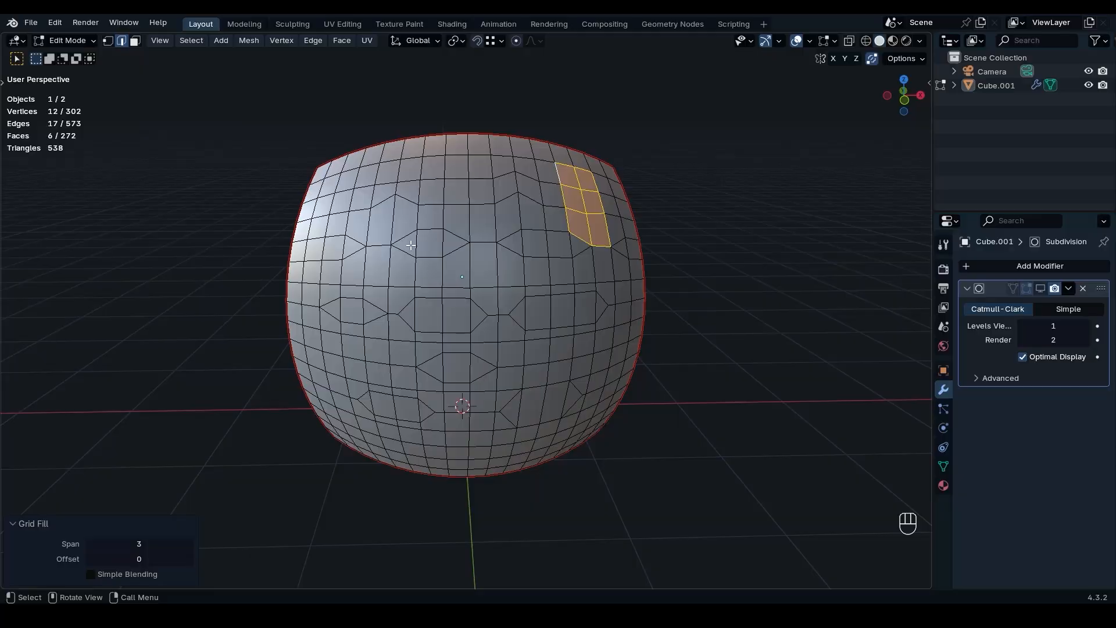
{"action": "key", "text": "k"}
{"action": "left_click", "coordinate": [391, 245]}
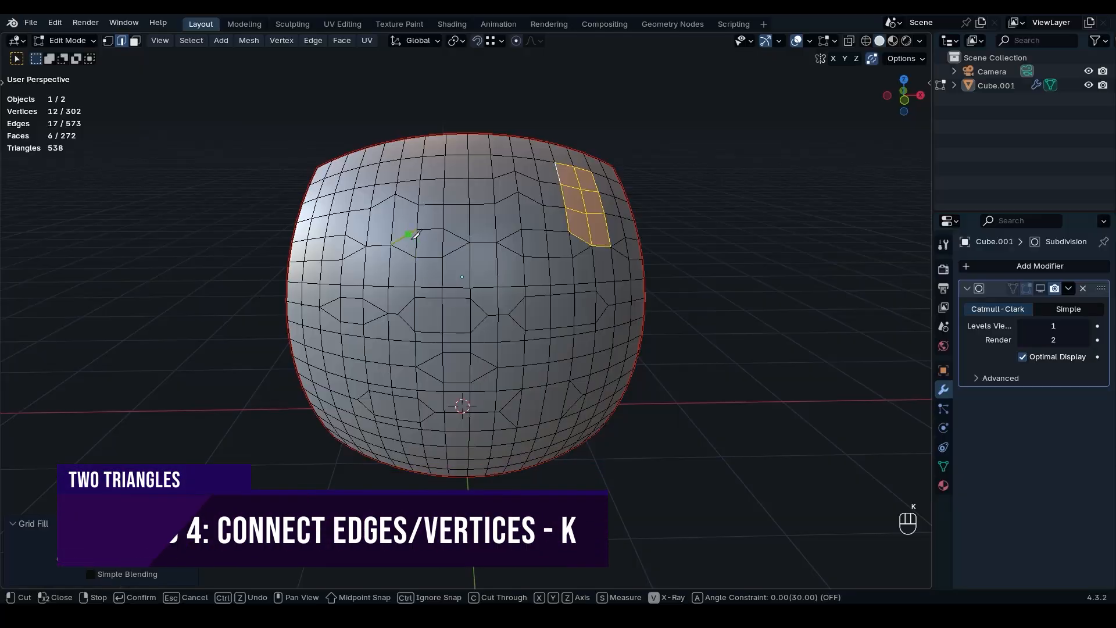
{"action": "left_click", "coordinate": [417, 229]}
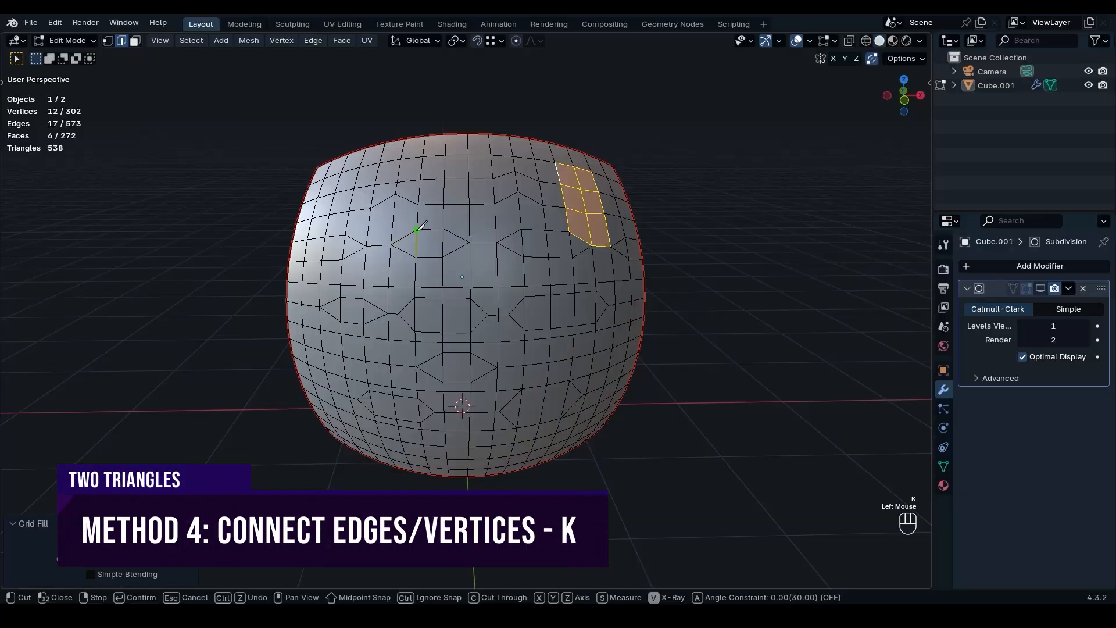
{"action": "left_click", "coordinate": [345, 235]}
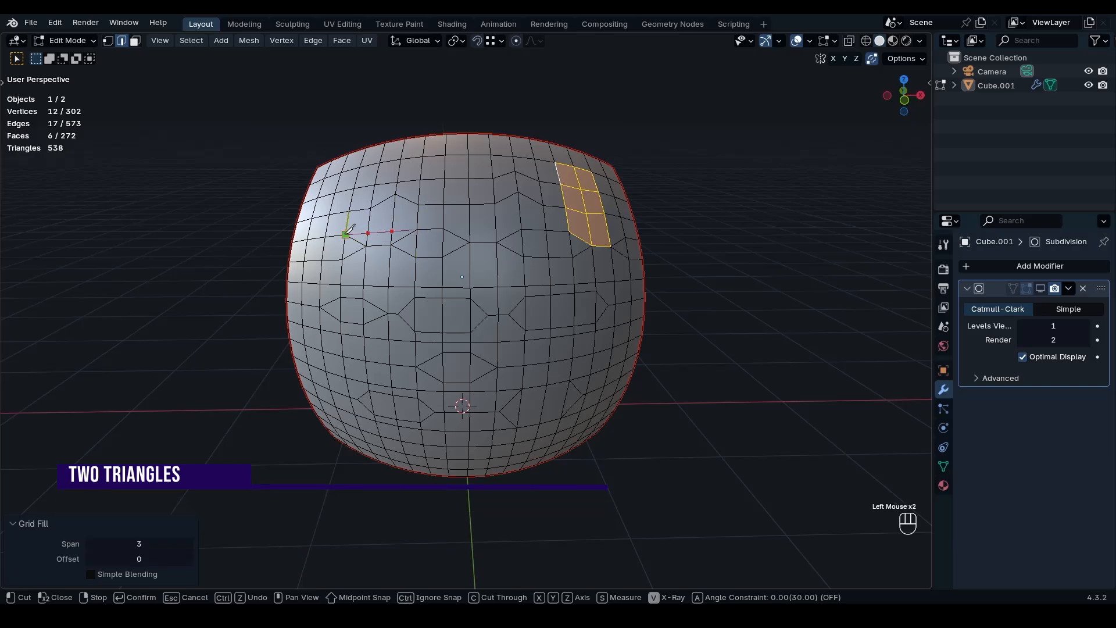
{"action": "key", "text": "space"}
Step: Dissolve the two slanted triangle edges just below the new knife cut
{"action": "key", "text": "Tab"}
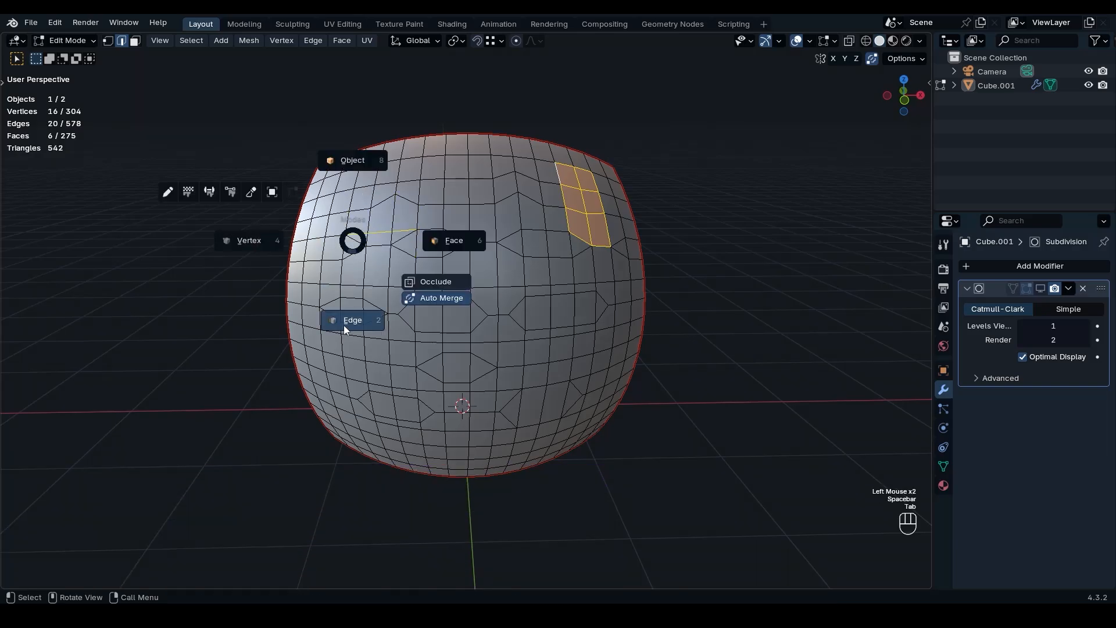
{"action": "left_click", "coordinate": [357, 242]}
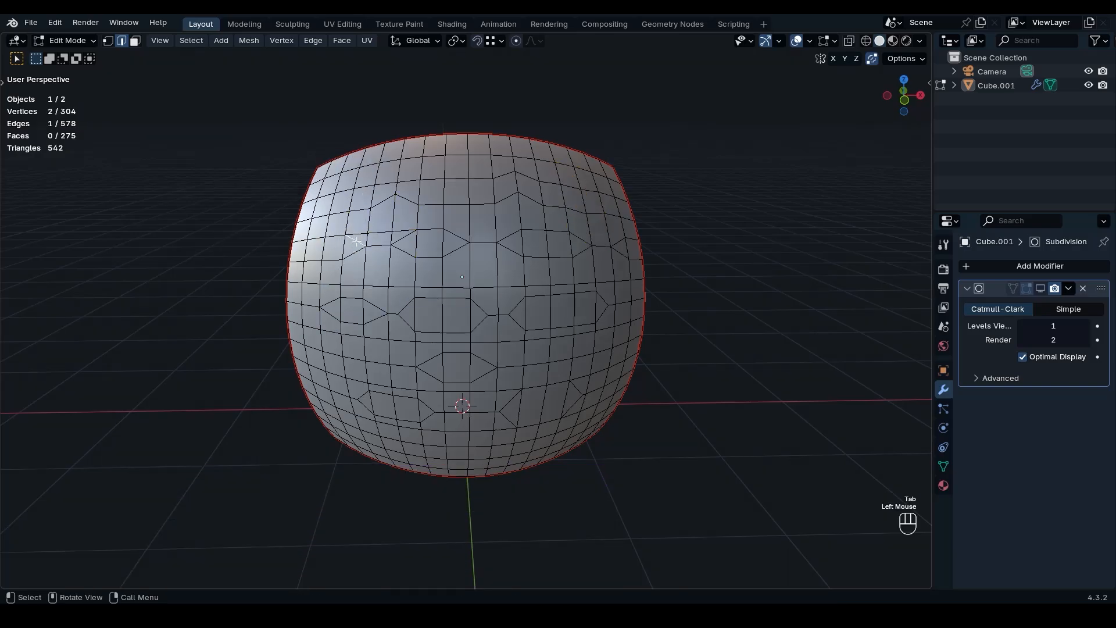
{"action": "left_click", "coordinate": [400, 241], "text": "shift"}
{"action": "key", "text": "ctrl+x"}
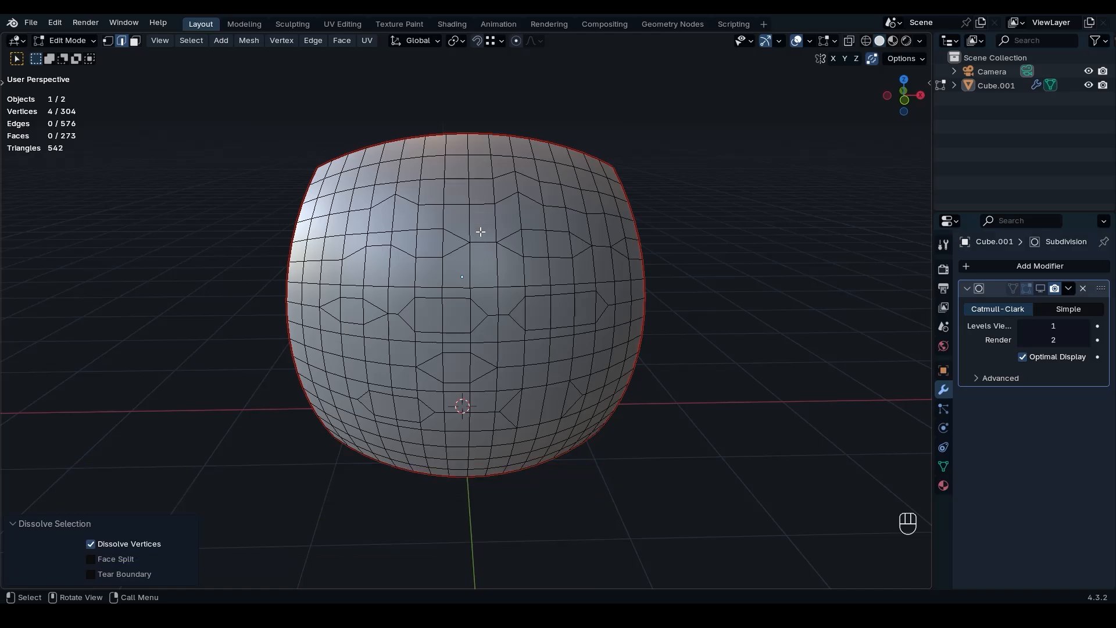
Step: Bevel the short horizontal edge between the upper central triangle pair by 0.078 m with one segment
{"action": "left_click", "coordinate": [484, 241]}
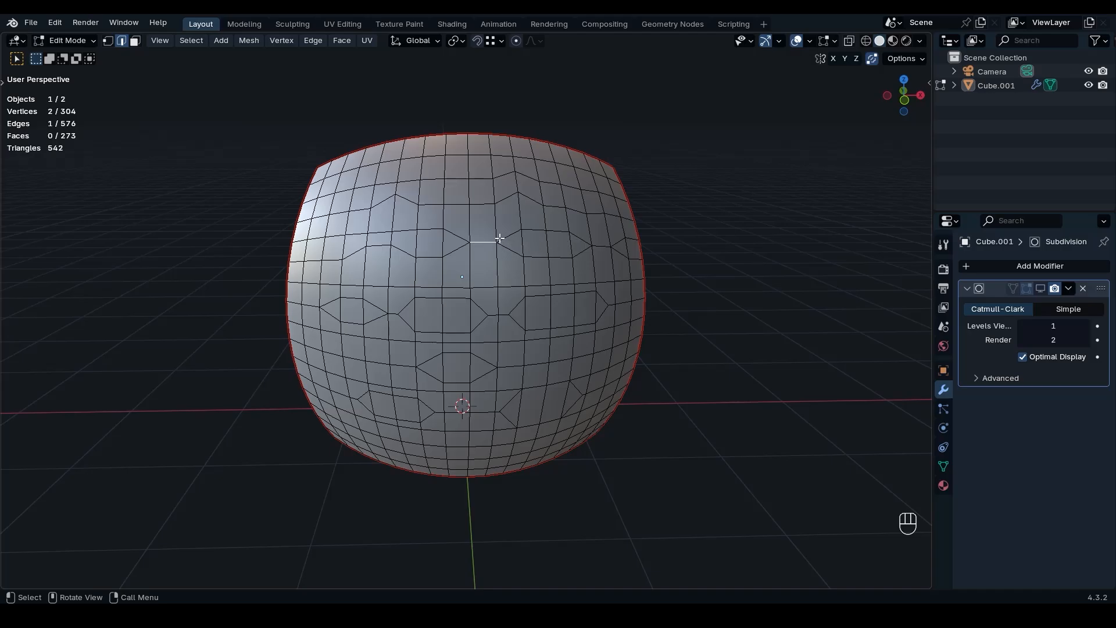
{"action": "key", "text": "ctrl"}
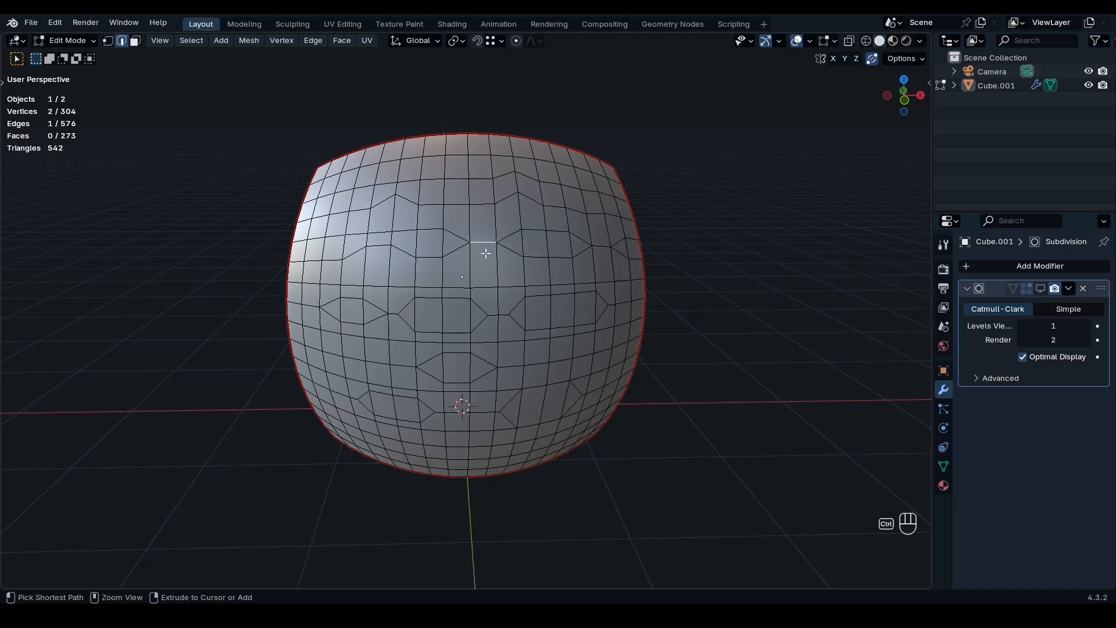
{"action": "key", "text": "ctrl+b"}
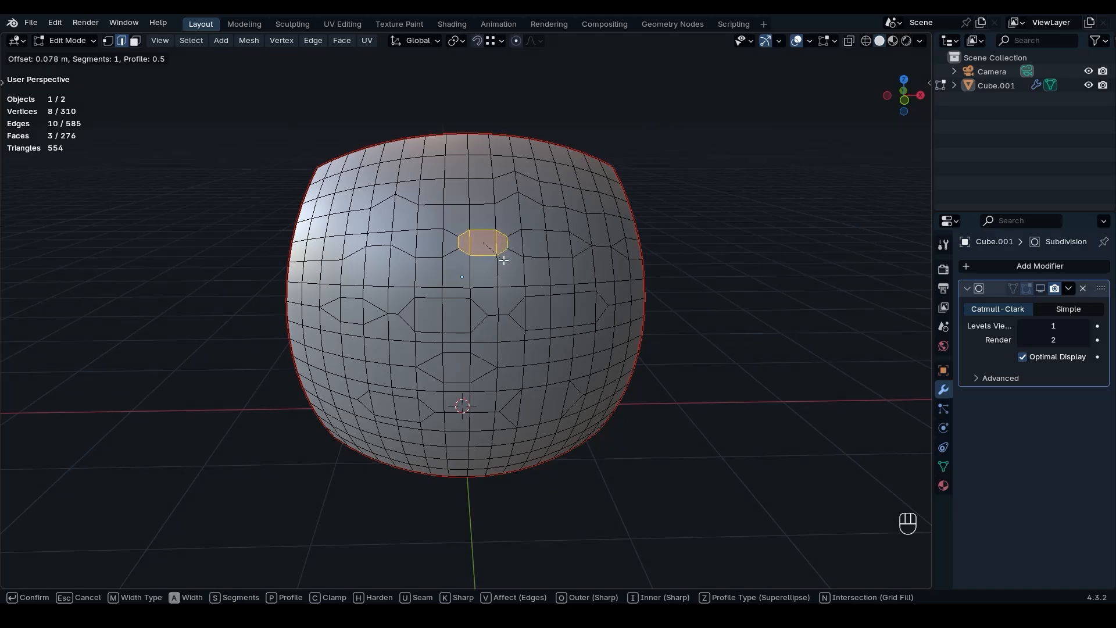
{"action": "left_click", "coordinate": [502, 260]}
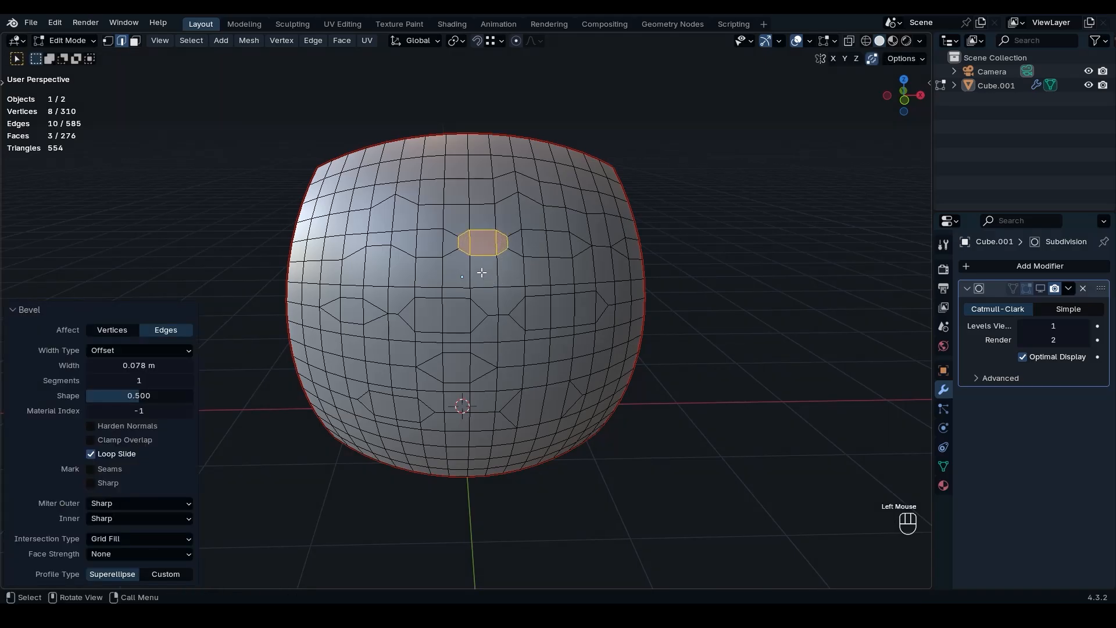
Step: Dissolve the two short vertical edges at the outer ends of the new bevel
{"action": "key", "text": "Tab"}
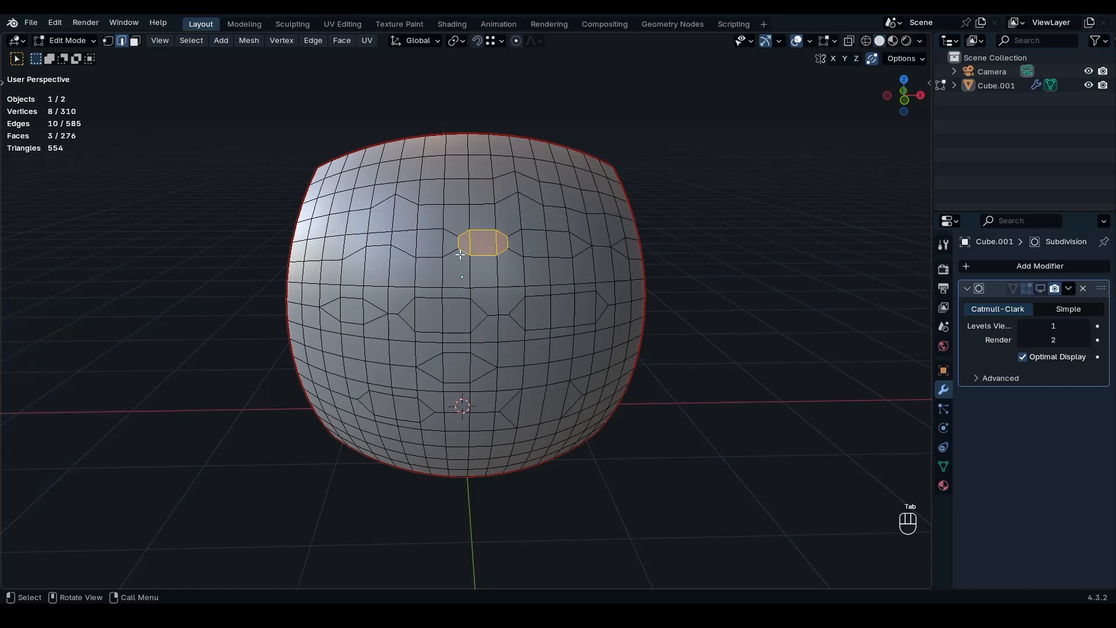
{"action": "left_click", "coordinate": [459, 247]}
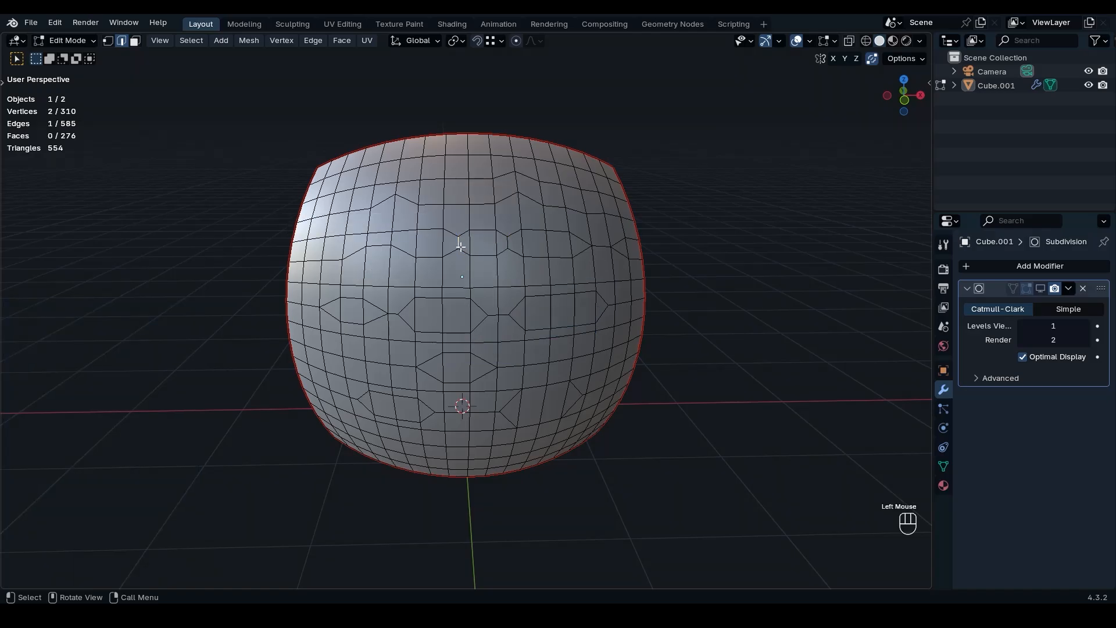
{"action": "left_click", "coordinate": [508, 243], "text": "shift"}
{"action": "key", "text": "Tab"}
{"action": "left_click", "coordinate": [588, 245]}
{"action": "left_click", "coordinate": [456, 217]}
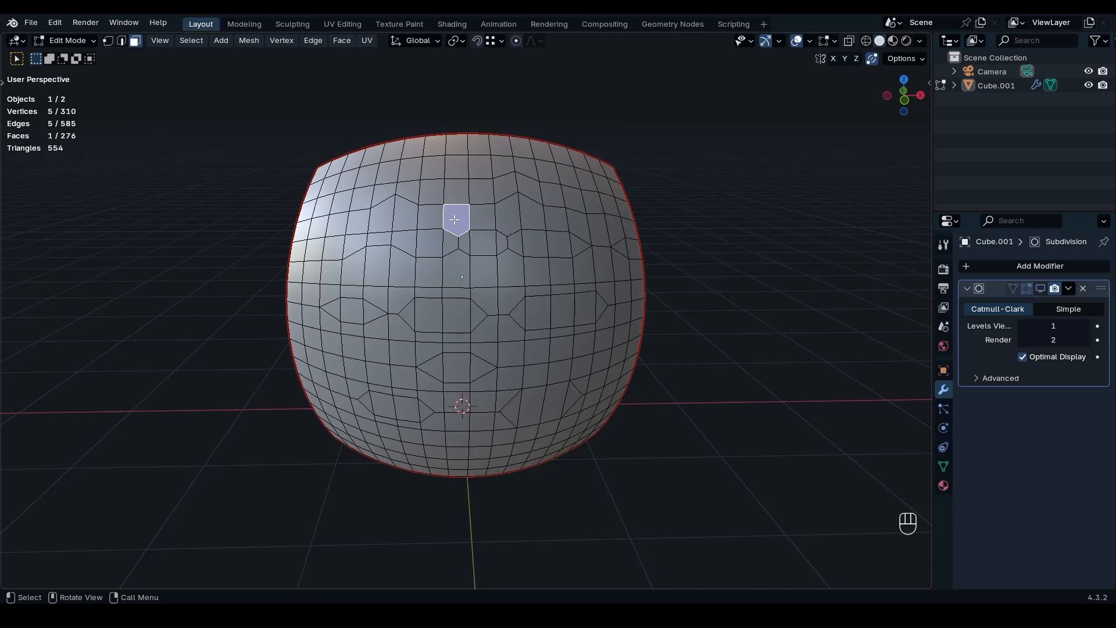
{"action": "key", "text": "ctrl+Tab"}
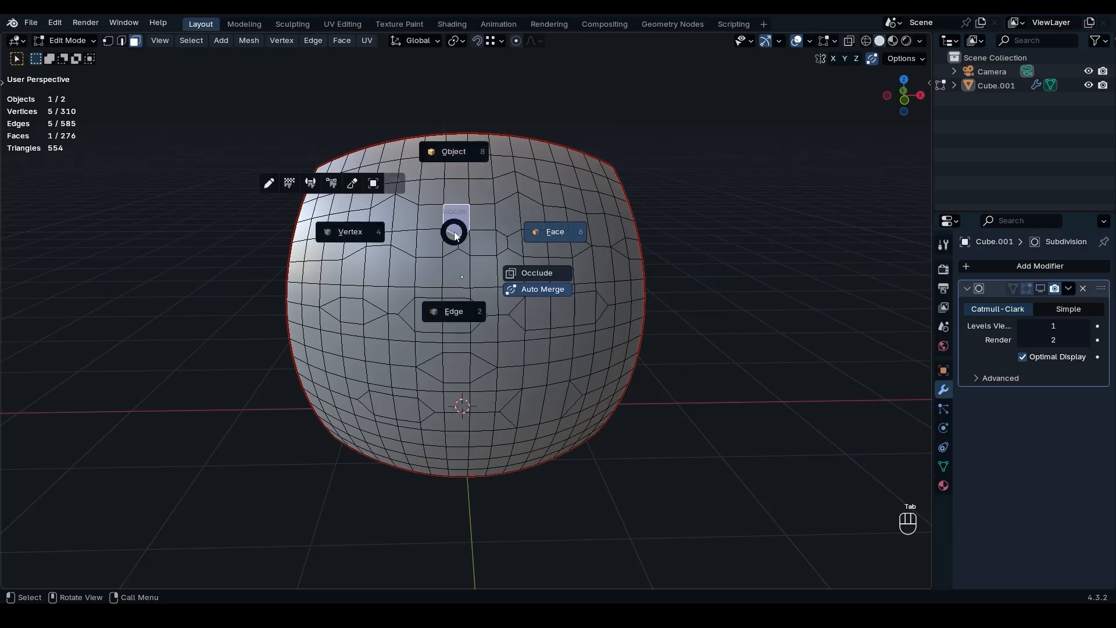
{"action": "left_click", "coordinate": [448, 311]}
{"action": "left_click", "coordinate": [458, 243]}
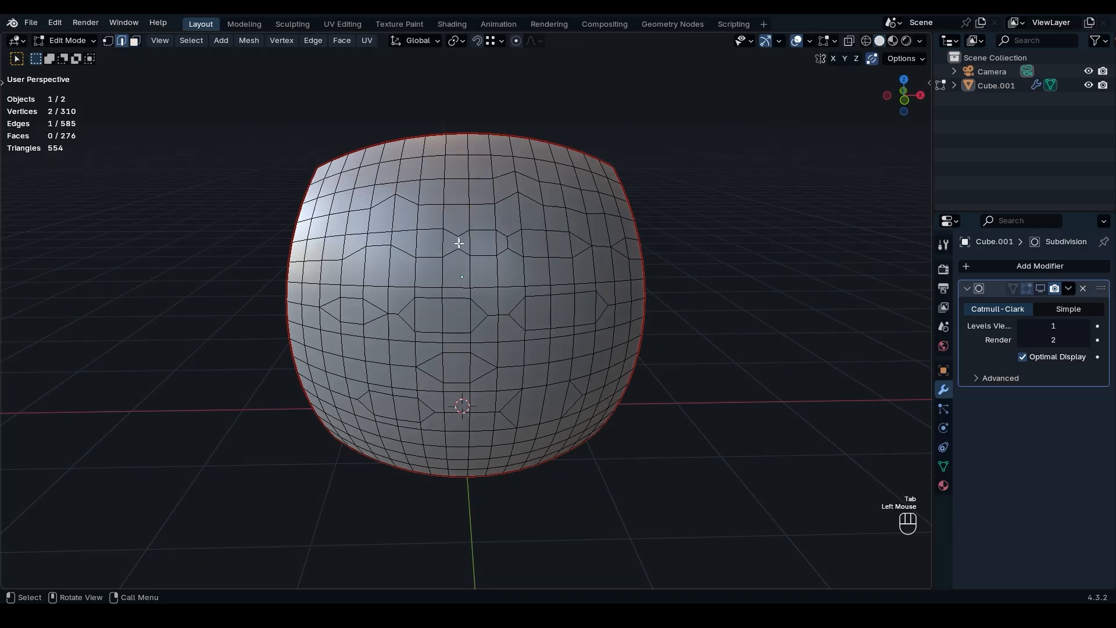
{"action": "left_click", "coordinate": [505, 244], "text": "shift"}
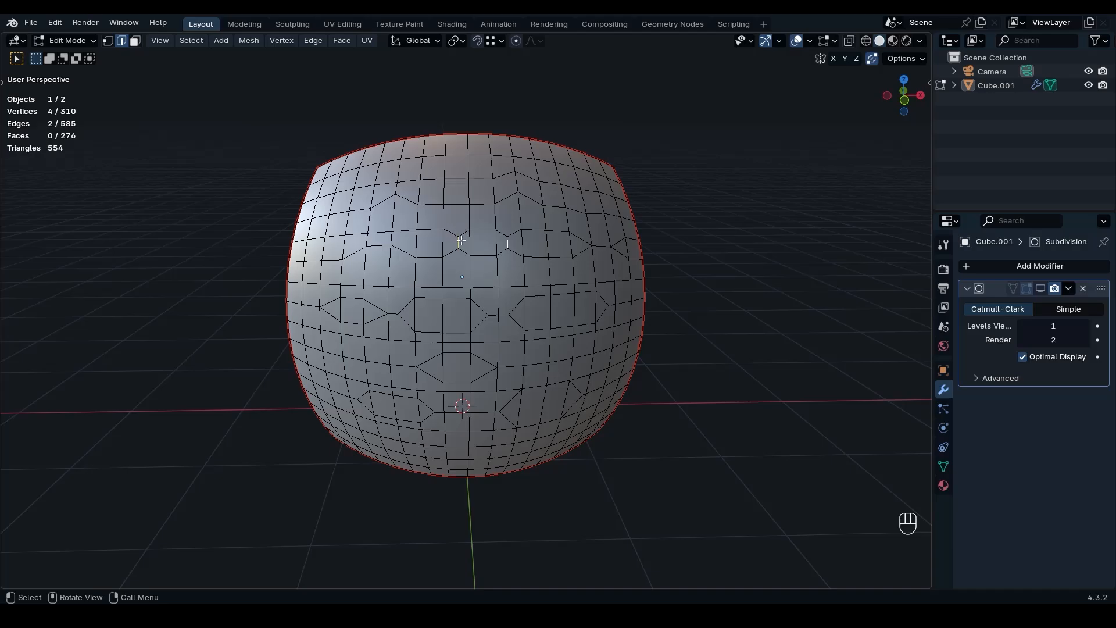
{"action": "key", "text": "ctrl+x"}
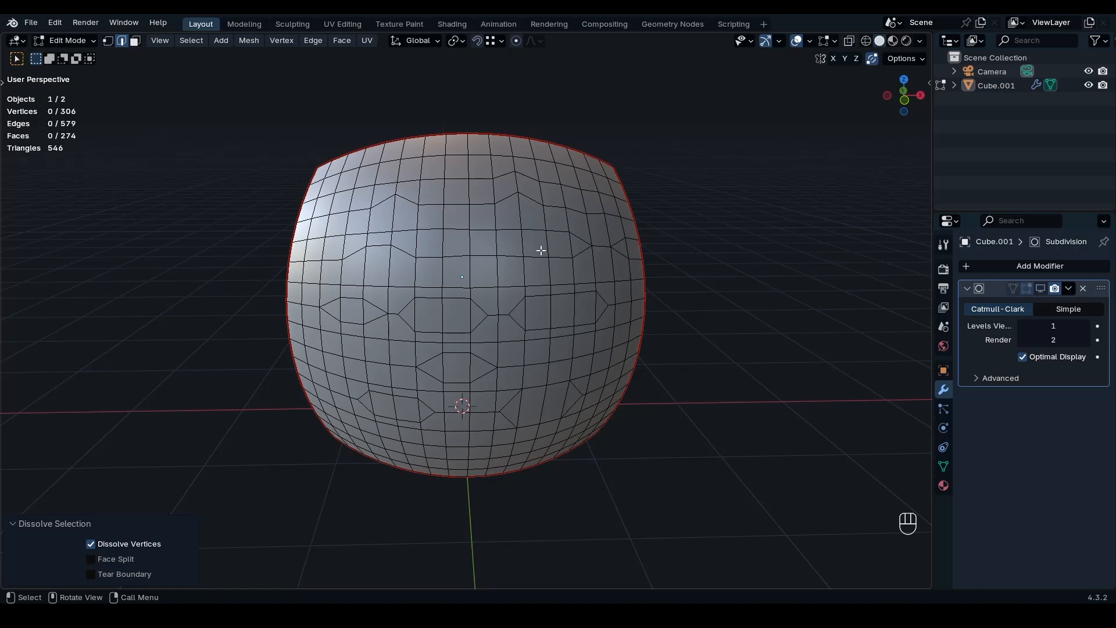
Step: Select the vertical edge rings on both sides of the second row's right-hand triangle pair and merge them with Collapse
{"action": "middle_click_drag", "start_coordinate": [545, 246], "coordinate": [457, 248], "text": "shift"}
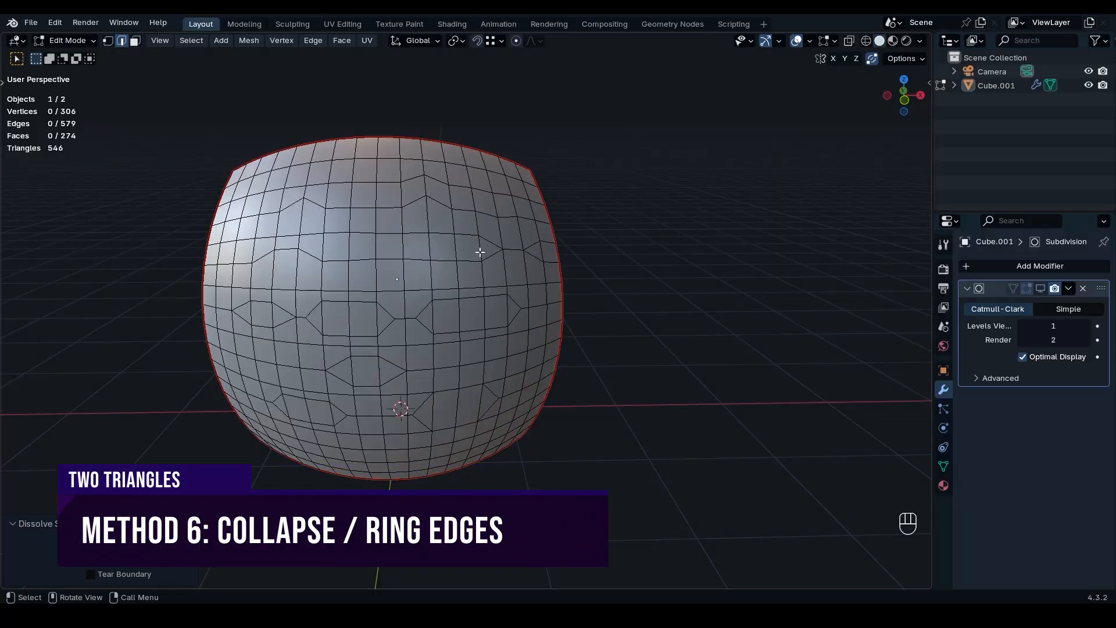
{"action": "left_click", "coordinate": [480, 249], "text": "ctrl"}
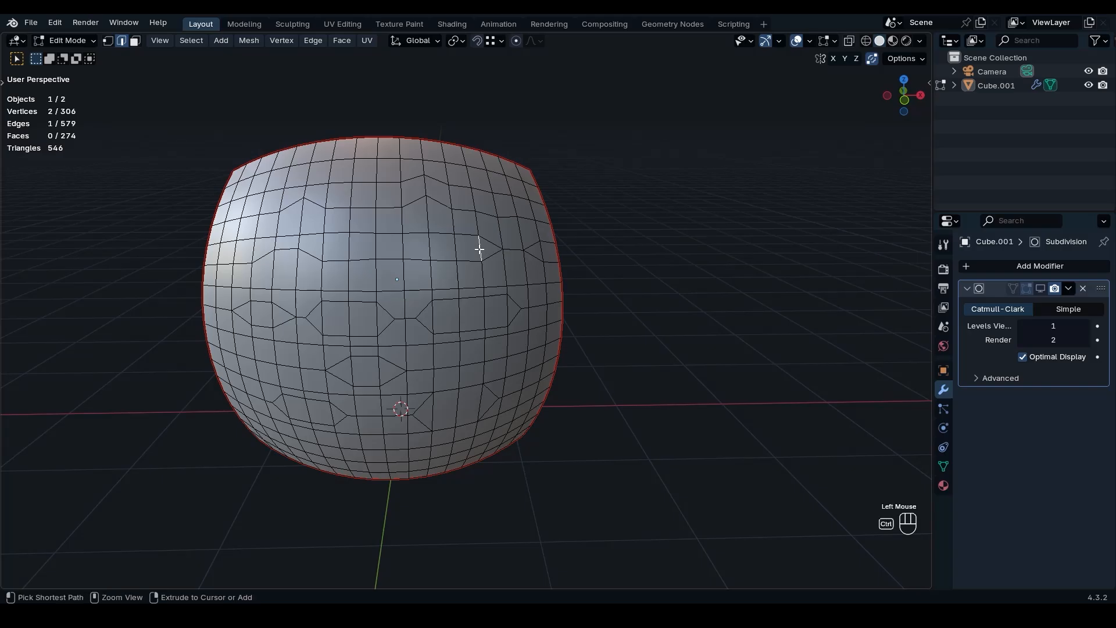
{"action": "left_click", "coordinate": [479, 248], "text": "ctrl+alt"}
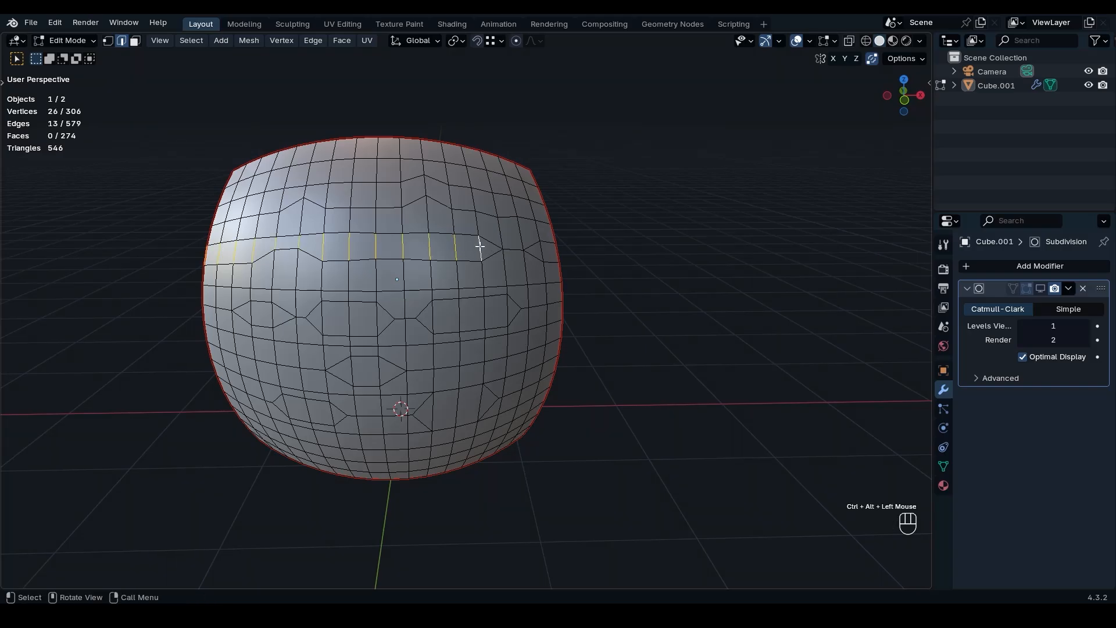
{"action": "key", "text": "shift"}
{"action": "double_click", "coordinate": [542, 254], "text": "ctrl+alt+shift"}
{"action": "key", "text": "m"}
{"action": "left_click", "coordinate": [550, 266]}
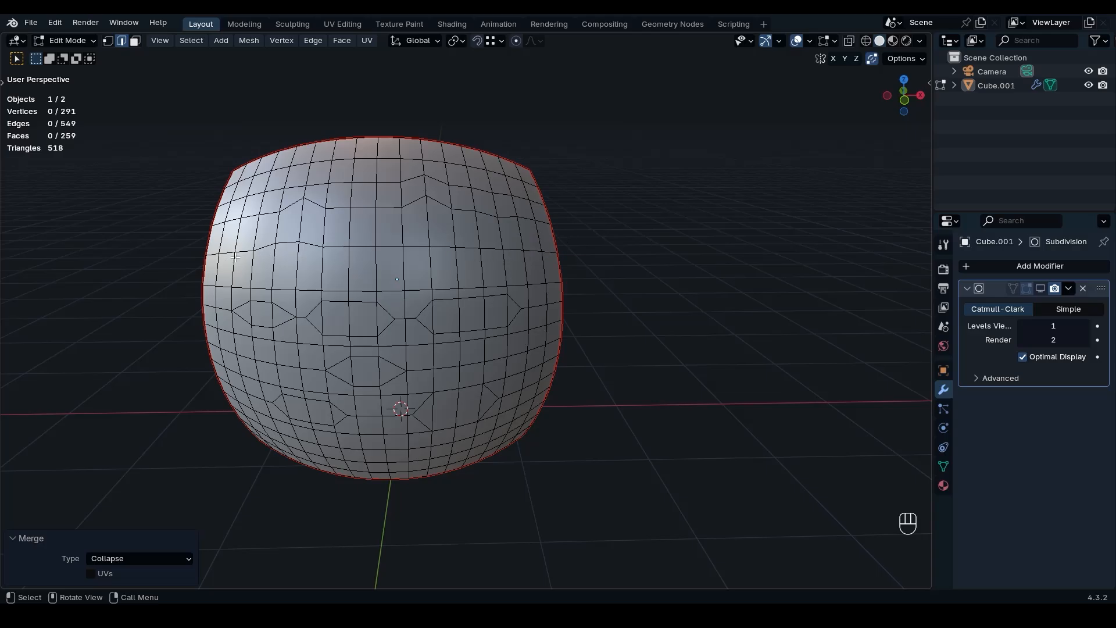
Step: In the middle row's leftmost six-sided shape, select the two short vertical edges and merge them with Collapse
{"action": "middle_click_drag", "start_coordinate": [336, 294], "coordinate": [456, 295], "text": "shift"}
{"action": "key", "text": "ctrl+shift+1"}
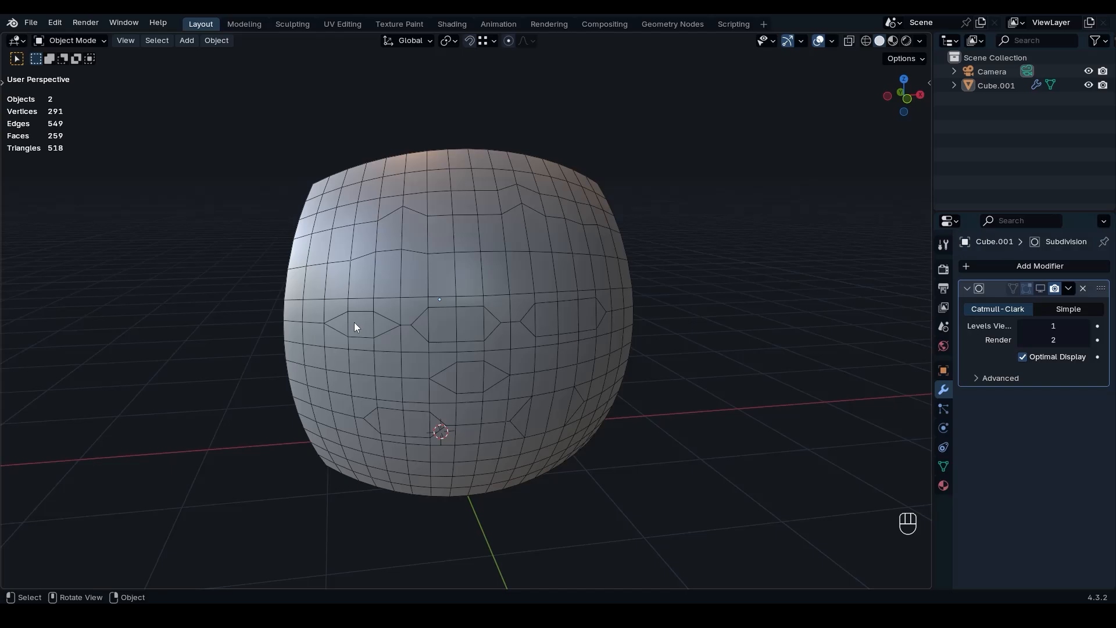
{"action": "key", "text": "Tab"}
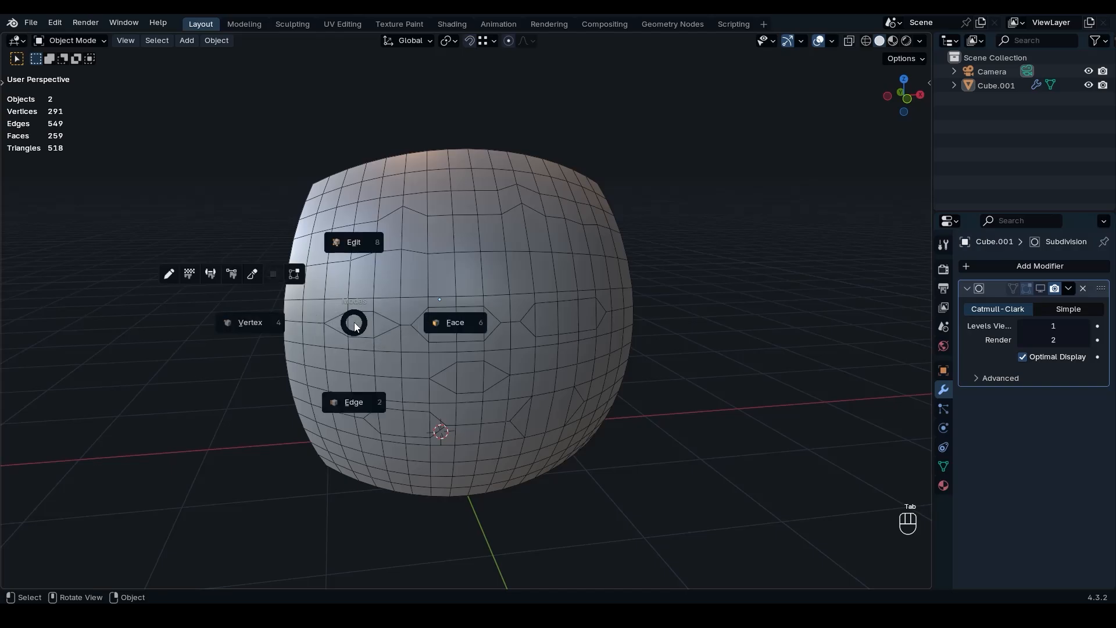
{"action": "left_click", "coordinate": [348, 401]}
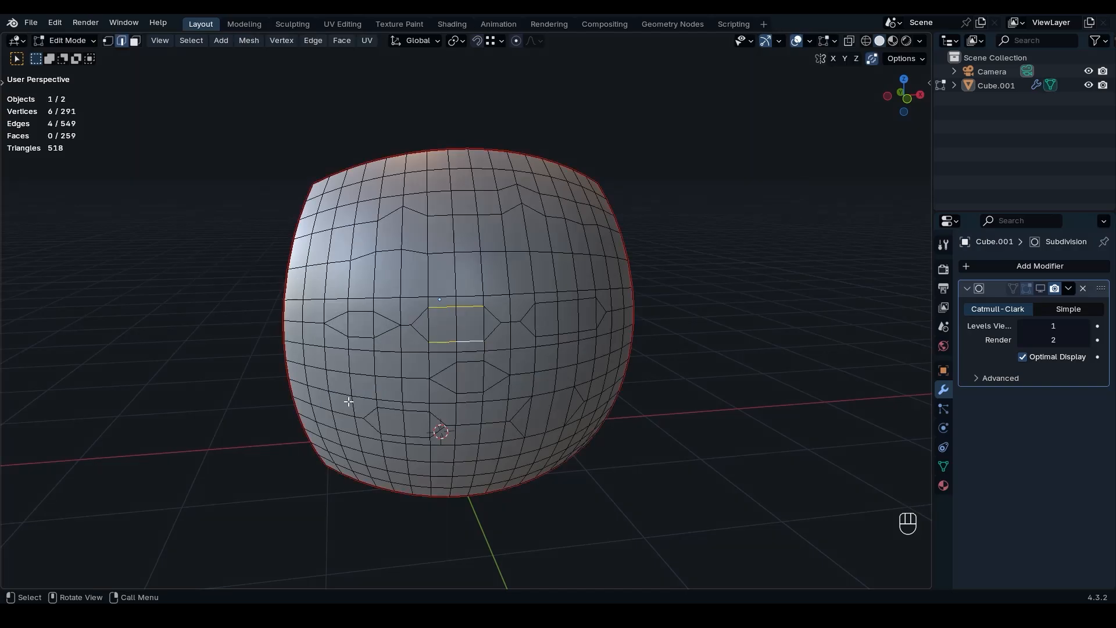
{"action": "left_click", "coordinate": [347, 325]}
{"action": "left_click", "coordinate": [373, 322], "text": "shift"}
{"action": "key", "text": "m"}
{"action": "left_click", "coordinate": [373, 322]}
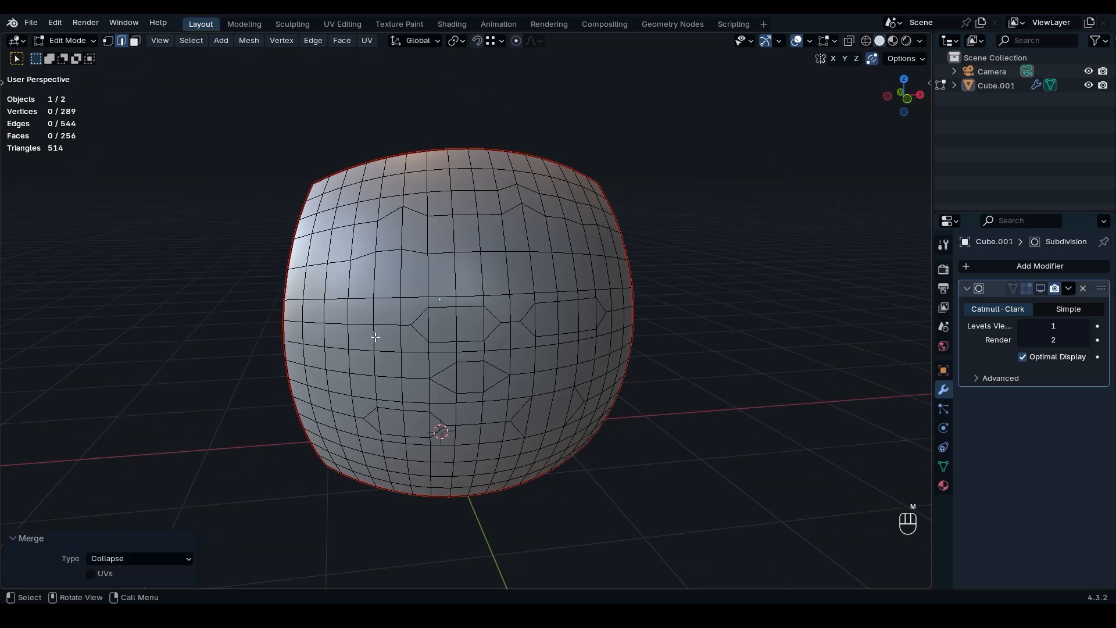
{"action": "key", "text": "ctrl+z"}
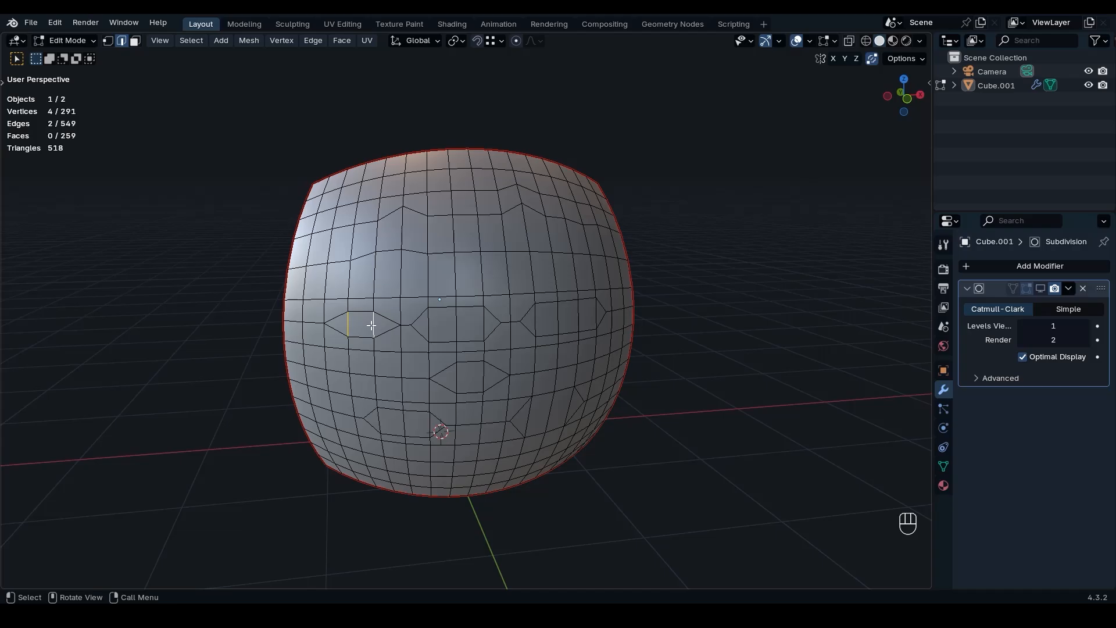
{"action": "key", "text": "m"}
{"action": "left_click", "coordinate": [371, 325]}
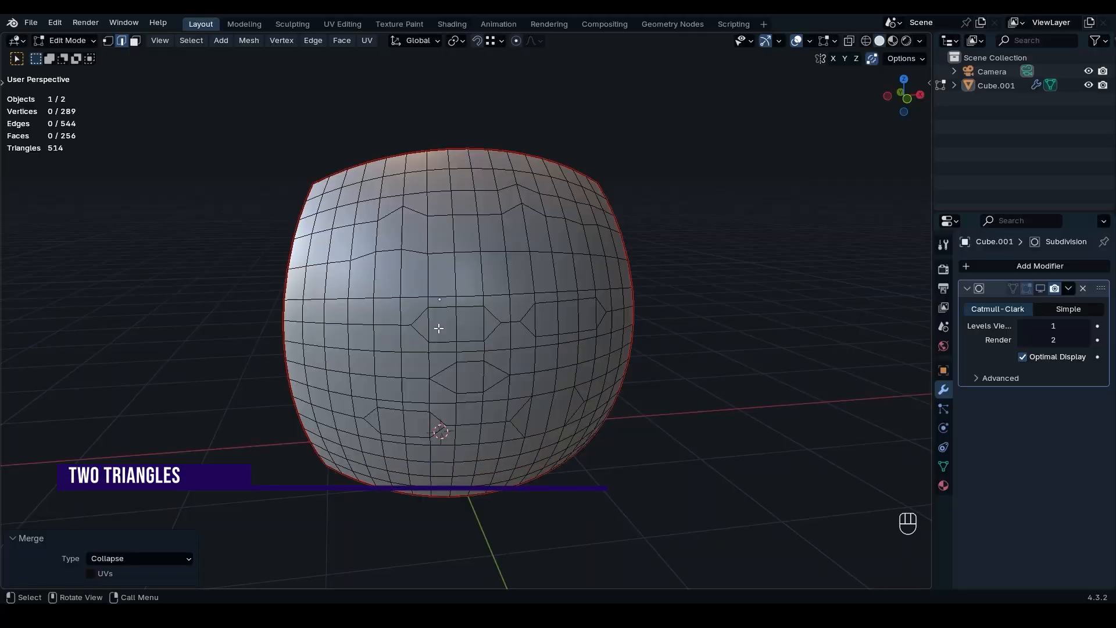
Step: Knife-cut a horizontal line across the two faces inside the middle row's central six-sided shape
{"action": "key", "text": "k"}
{"action": "left_click", "coordinate": [441, 320]}
{"action": "left_click", "coordinate": [484, 323]}
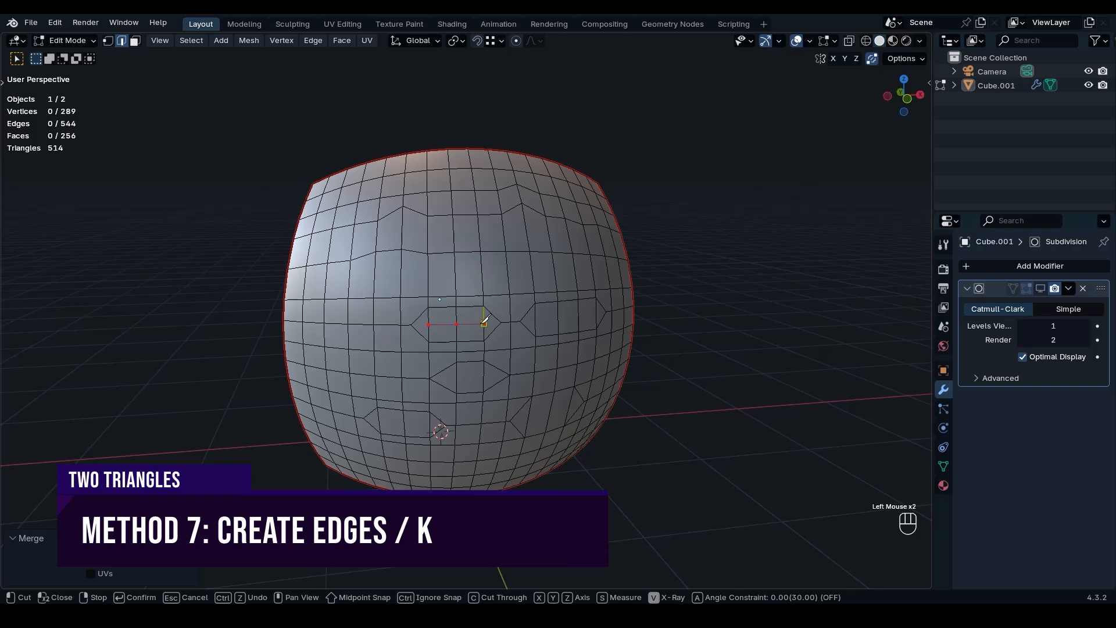
{"action": "key", "text": "space"}
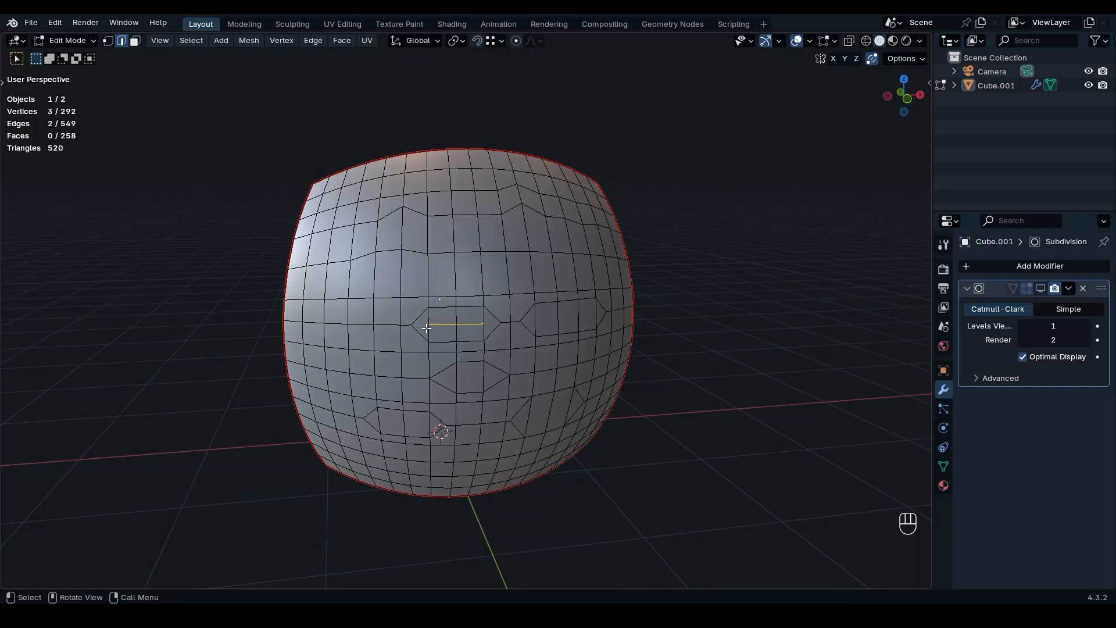
Step: Slide both end vertices of the new cut inward along it, using a factor of about 0.489 for the right one
{"action": "key", "text": "Tab"}
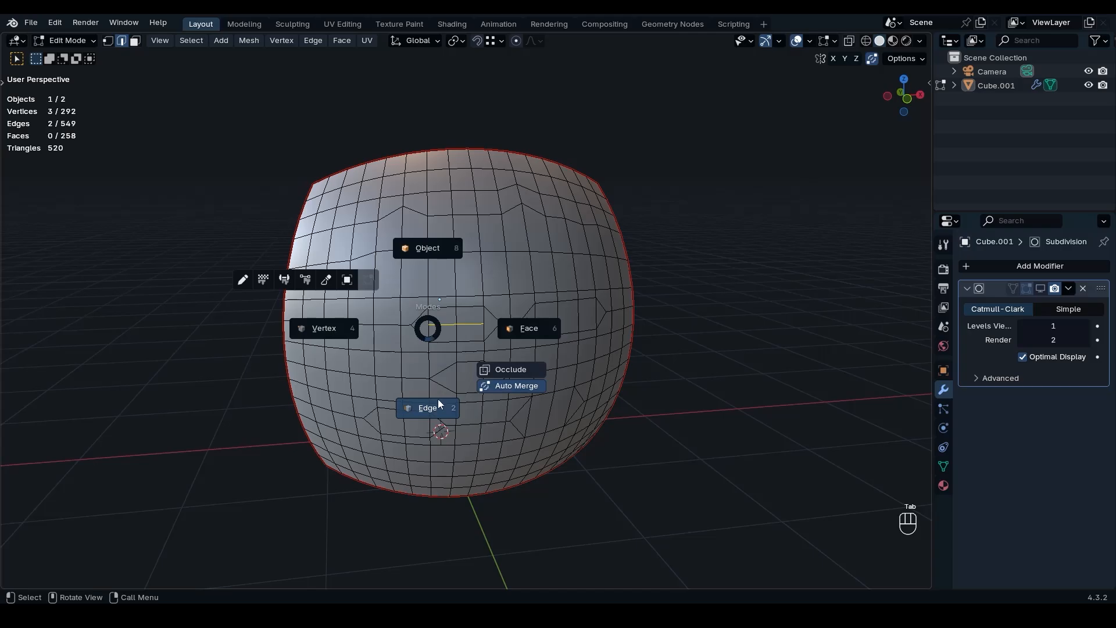
{"action": "left_click", "coordinate": [328, 324]}
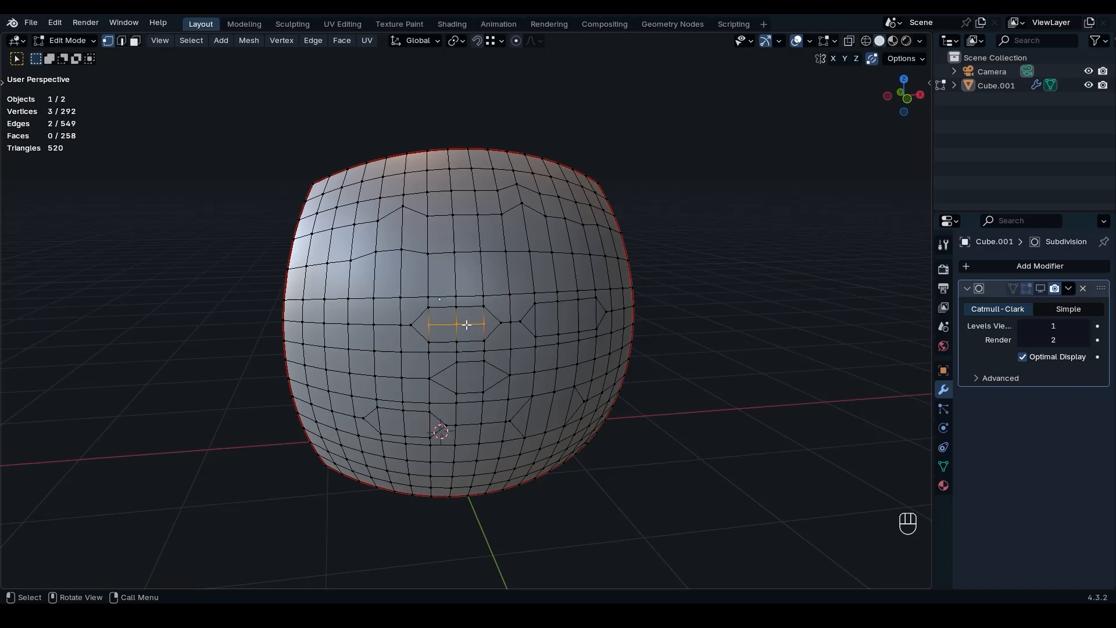
{"action": "left_click", "coordinate": [429, 325]}
{"action": "key", "text": "g"}
{"action": "key", "text": "g"}
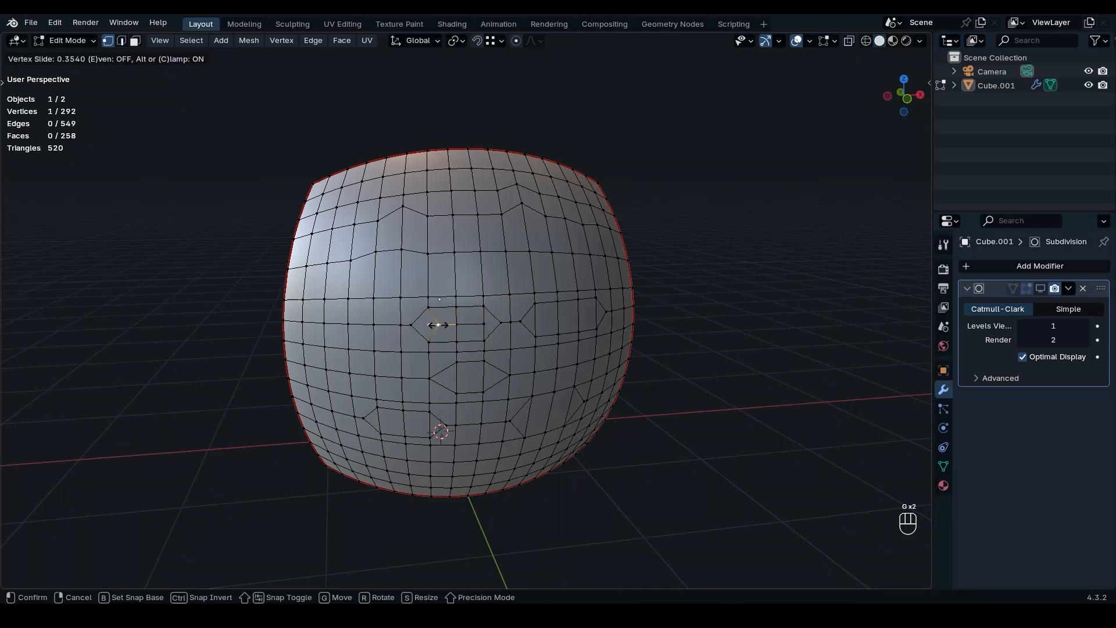
{"action": "left_click", "coordinate": [469, 326]}
{"action": "left_click", "coordinate": [484, 326]}
{"action": "key", "text": "g"}
{"action": "key", "text": "g"}
{"action": "left_click", "coordinate": [471, 325]}
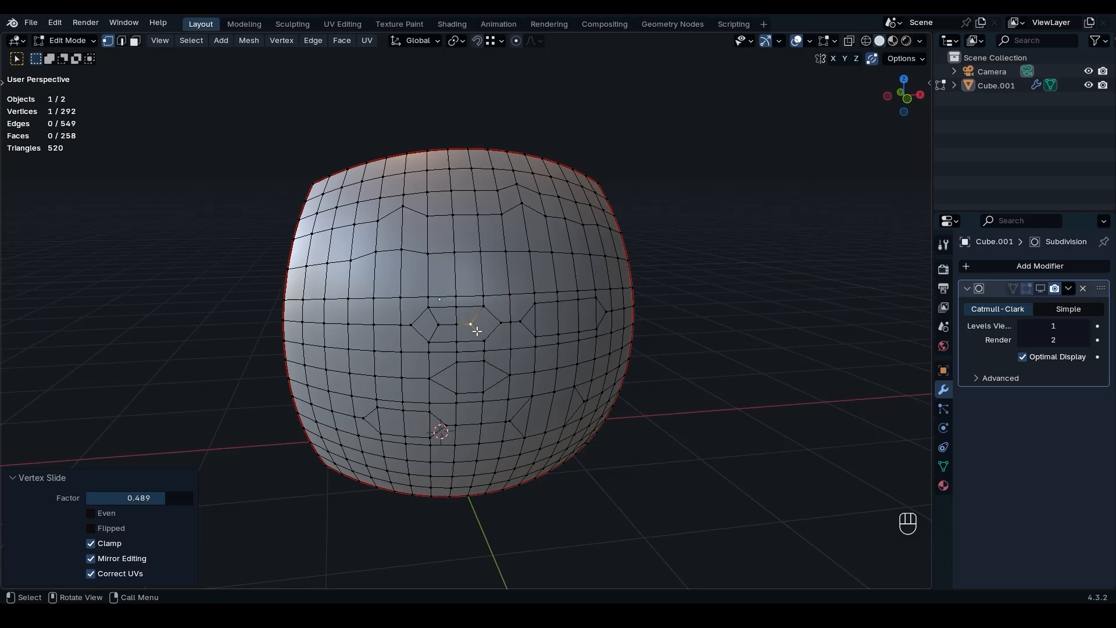
Step: Merge each slid vertex with its neighbouring outer triangle tip at their center
{"action": "key", "text": "shift+v"}
{"action": "left_click", "coordinate": [418, 328]}
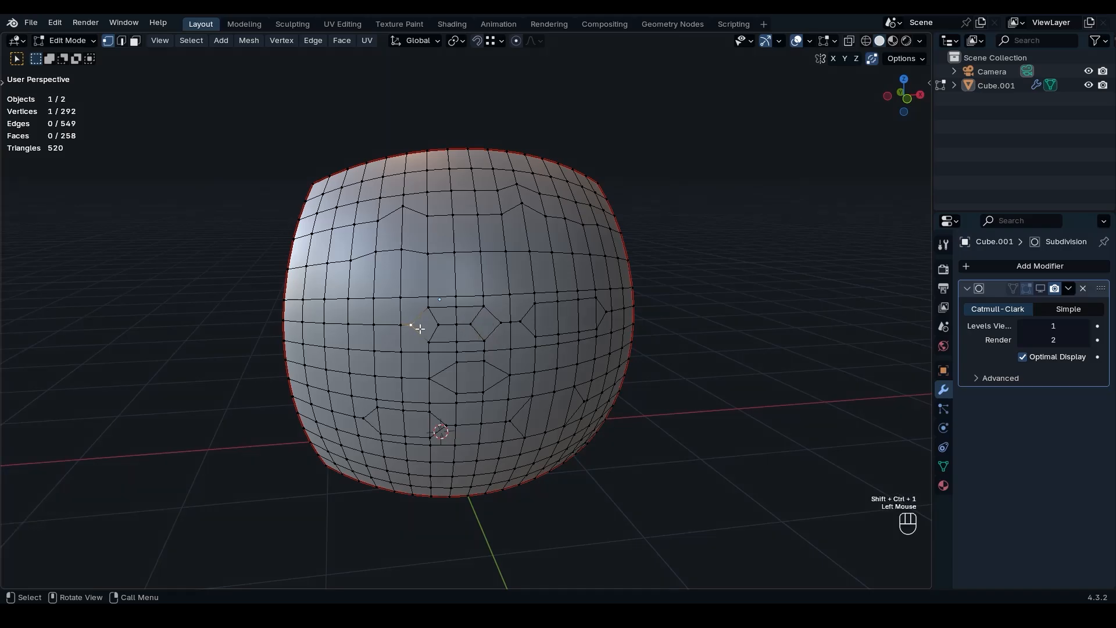
{"action": "left_click", "coordinate": [439, 327], "text": "shift"}
{"action": "key", "text": "m"}
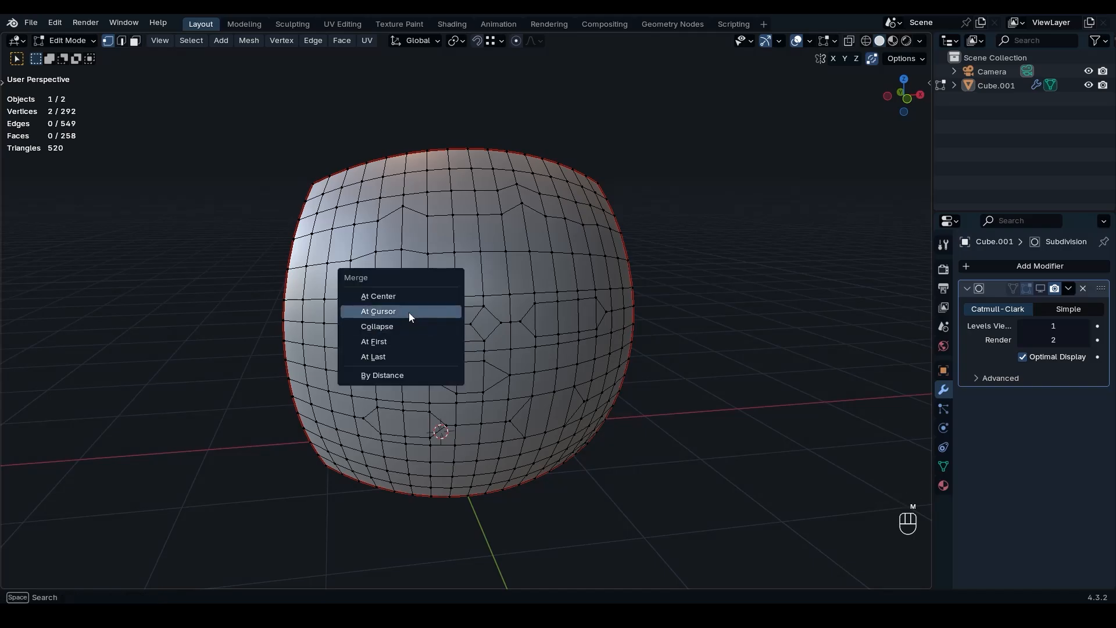
{"action": "left_click", "coordinate": [396, 298]}
{"action": "left_click", "coordinate": [470, 324]}
{"action": "left_click", "coordinate": [498, 324], "text": "shift"}
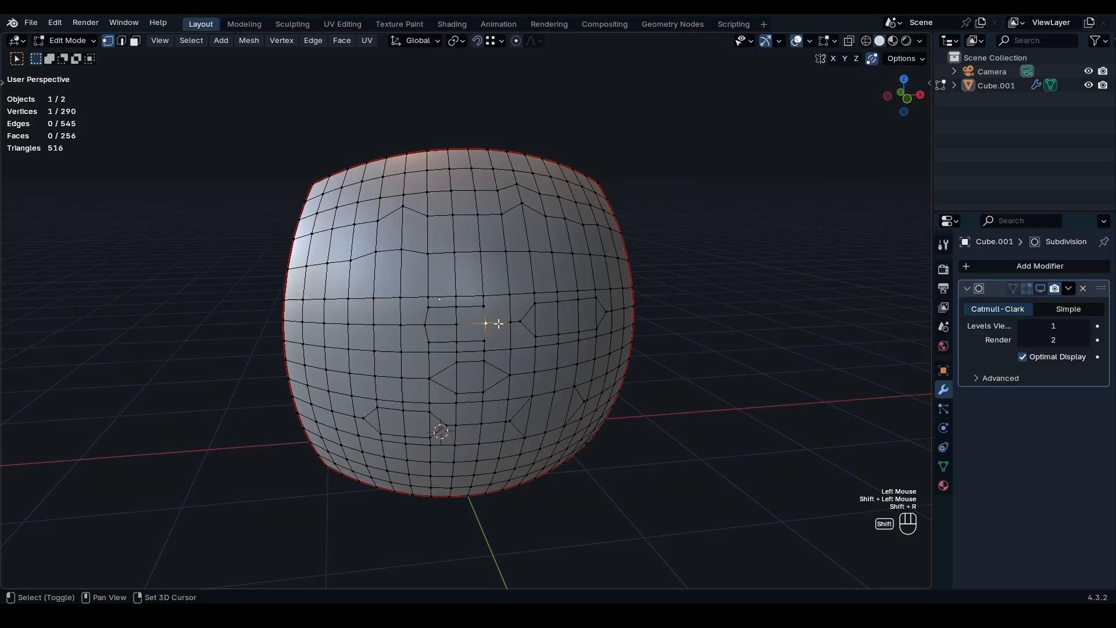
{"action": "key", "text": "shift+r"}
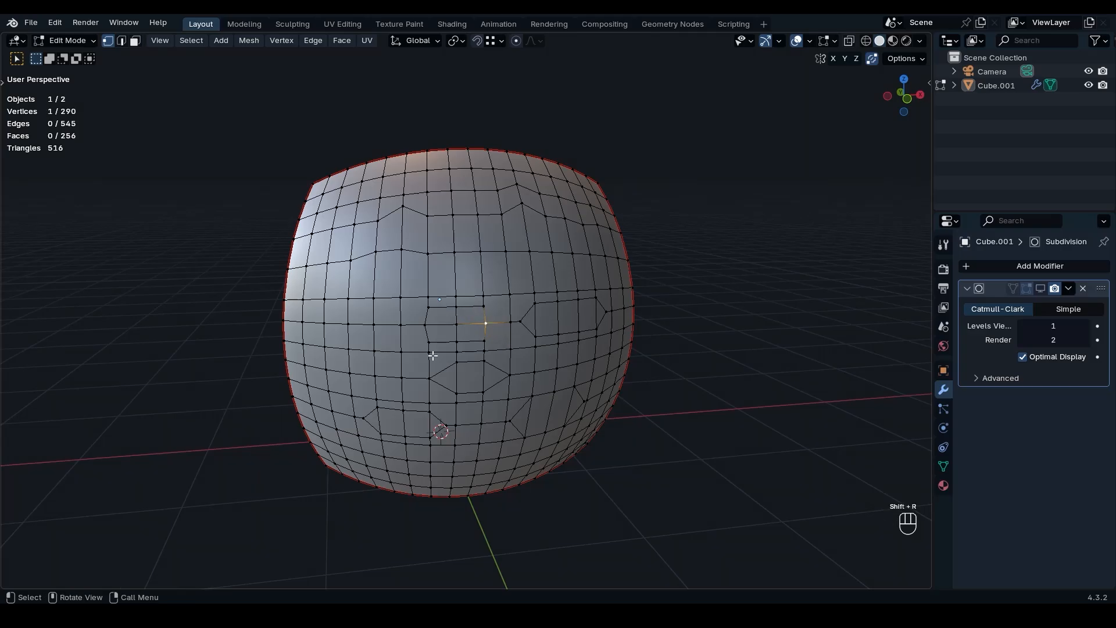
Step: Dissolve the pairs of short horizontal edges directly above and below the knife-cut line
{"action": "key", "text": "ctrl+Tab"}
{"action": "left_click", "coordinate": [430, 408]}
{"action": "left_click", "coordinate": [439, 307]}
{"action": "left_click", "coordinate": [462, 308], "text": "ctrl"}
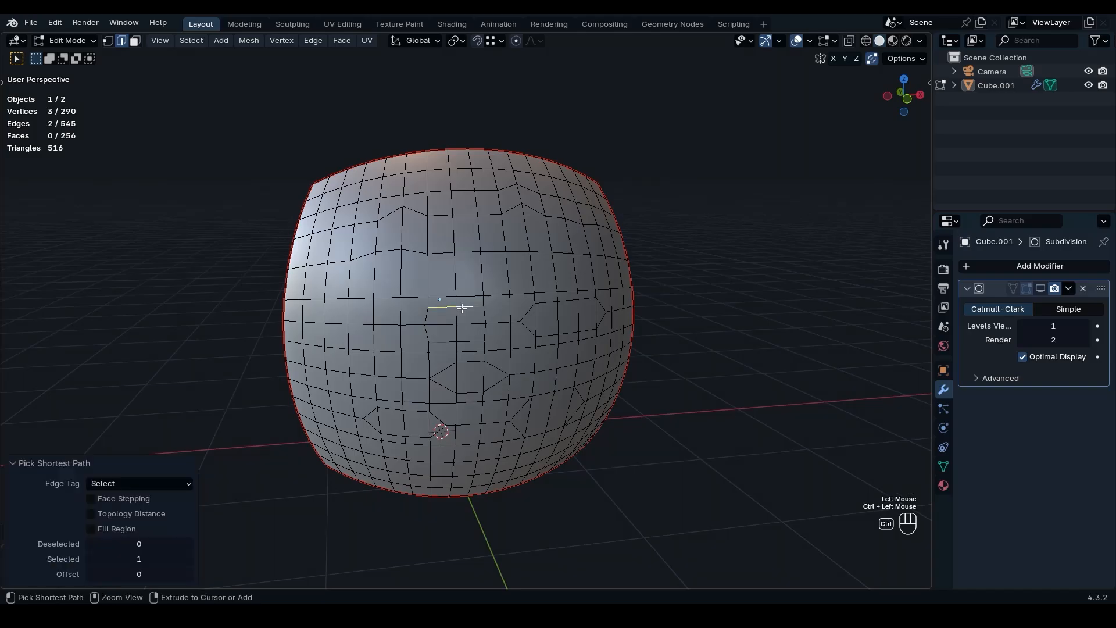
{"action": "key", "text": "ctrl+x"}
{"action": "left_click", "coordinate": [443, 343]}
{"action": "left_click", "coordinate": [468, 342], "text": "shift"}
{"action": "key", "text": "ctrl+x"}
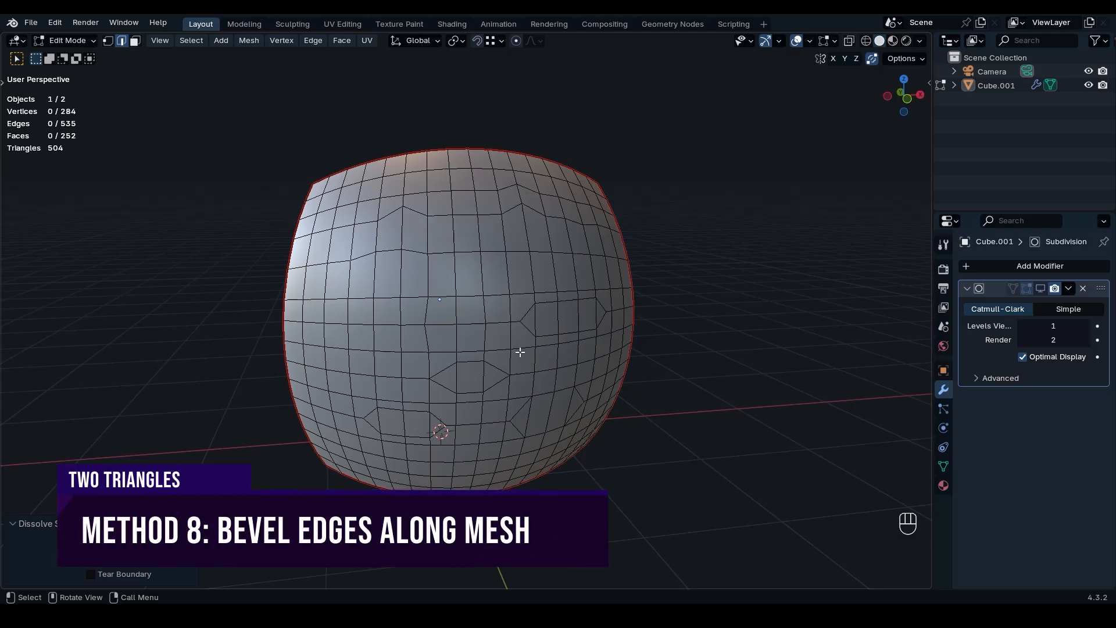
Step: Bevel the two horizontal edge runs extending outward from both tips of the right-hand six-sided shape, with a width of about 0.0556 m
{"action": "left_click", "coordinate": [502, 323], "text": "alt"}
{"action": "left_click", "coordinate": [502, 323], "text": "alt"}
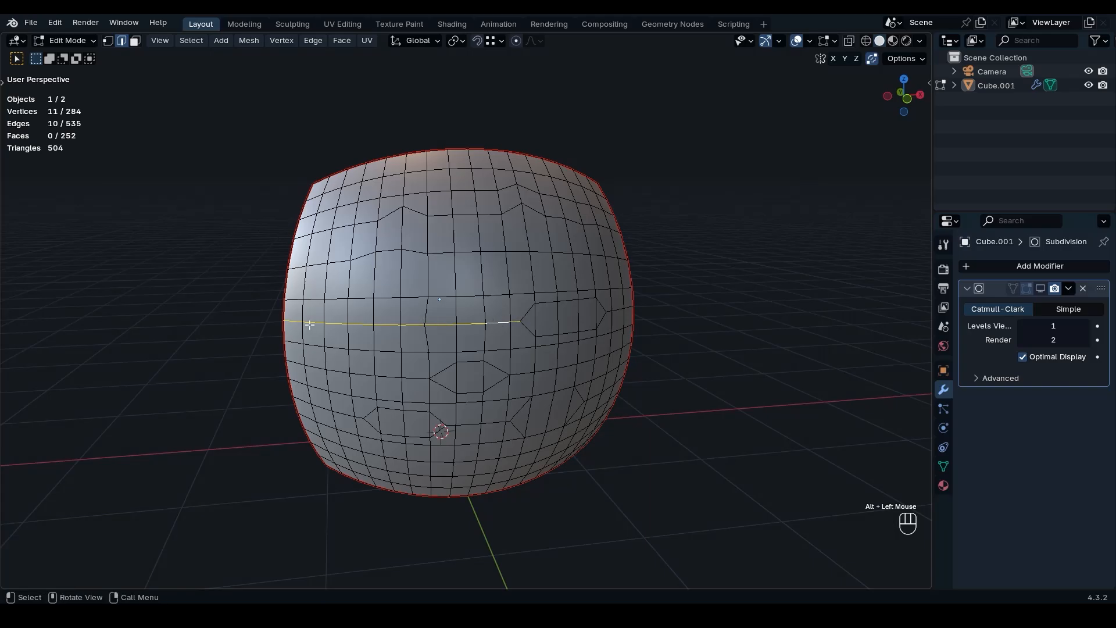
{"action": "left_click", "coordinate": [611, 311], "text": "alt+shift"}
{"action": "key", "text": "ctrl+z"}
{"action": "left_click", "coordinate": [618, 310], "text": "alt+shift"}
{"action": "key", "text": "ctrl+b"}
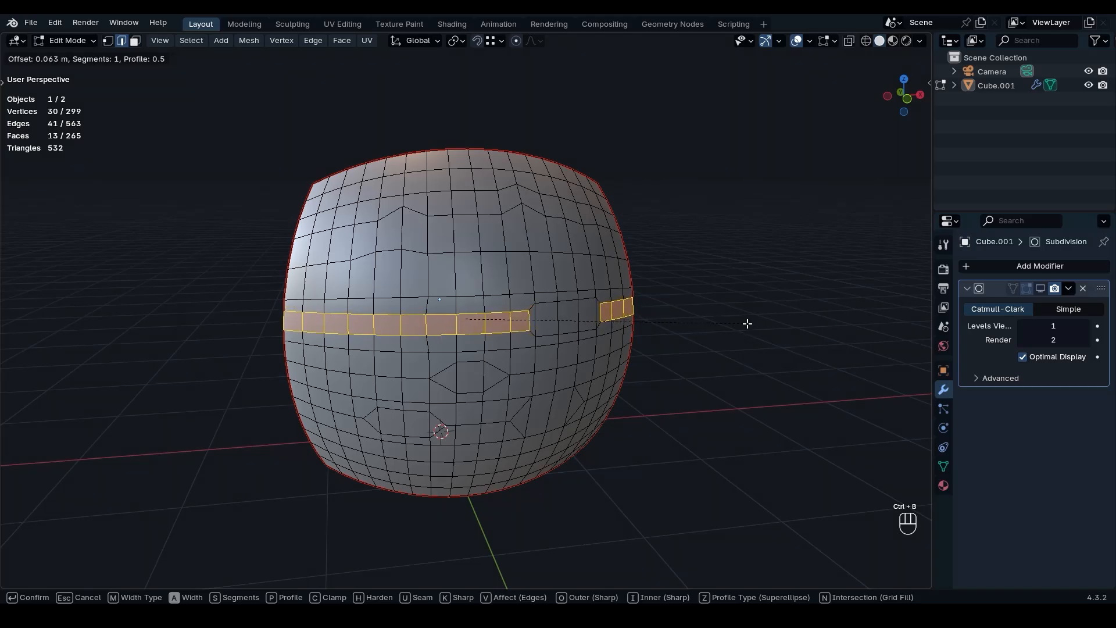
{"action": "left_click", "coordinate": [746, 324]}
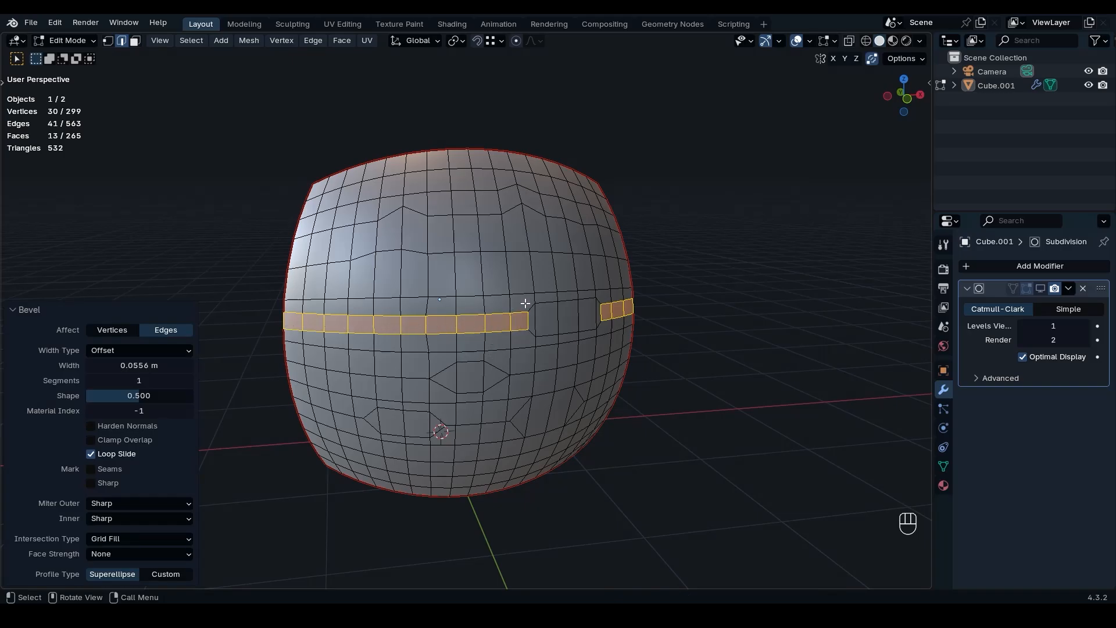
Step: Check the faces above and below the inner ends of both bevelled strips by selecting them one at a time
{"action": "key", "text": "Tab"}
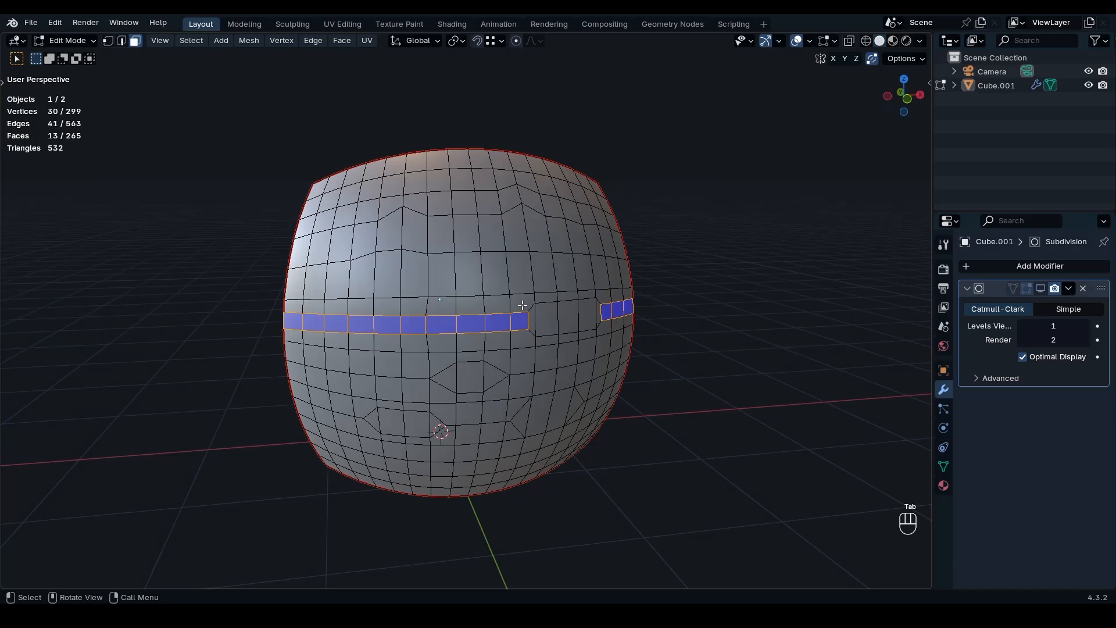
{"action": "left_click", "coordinate": [522, 305]}
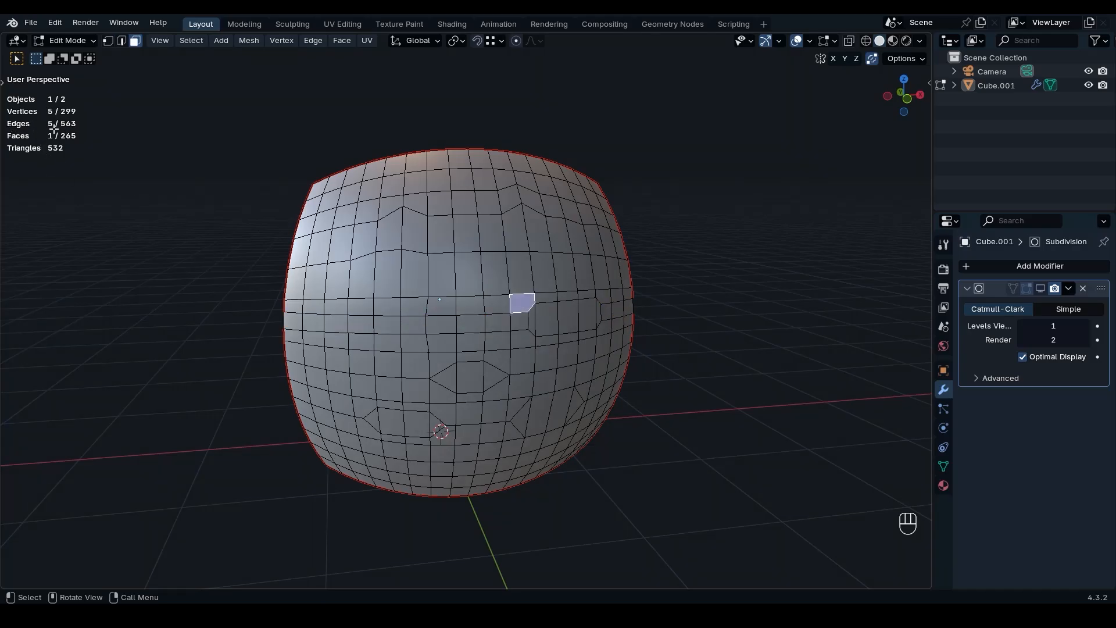
{"action": "middle_click_drag", "start_coordinate": [599, 303], "coordinate": [608, 314]}
{"action": "left_click", "coordinate": [630, 305]}
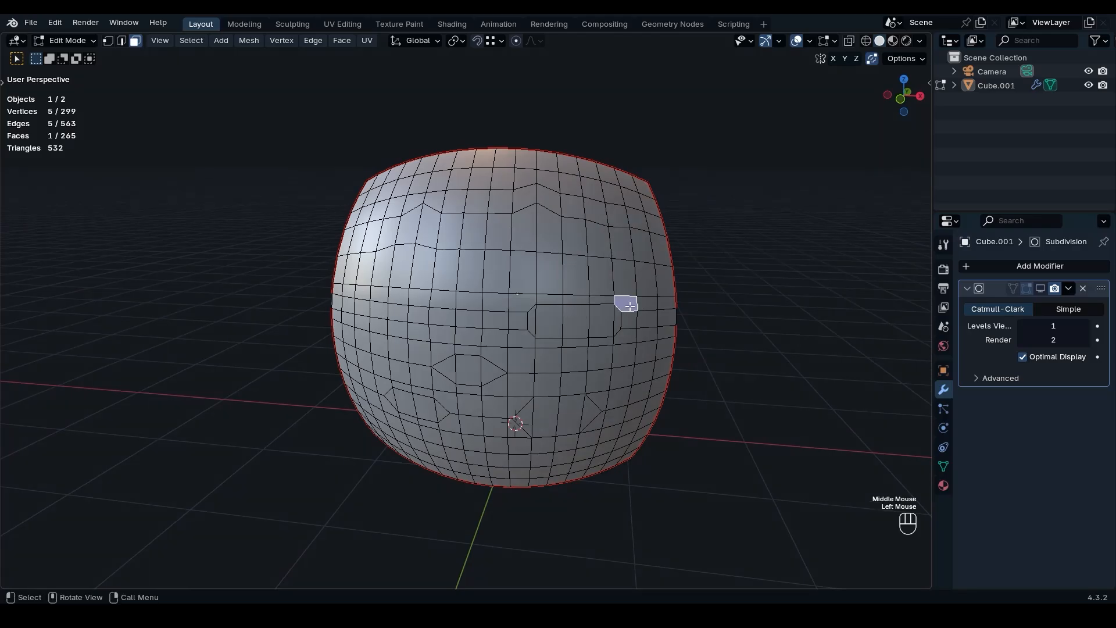
{"action": "left_click", "coordinate": [629, 336]}
{"action": "left_click", "coordinate": [524, 340]}
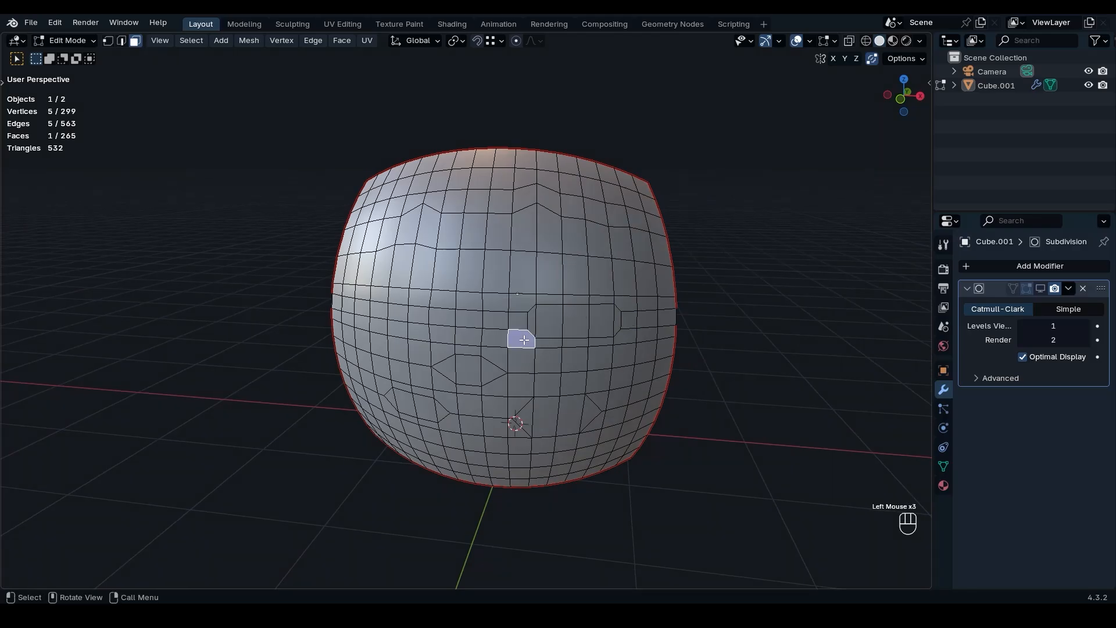
Step: Dissolve the two short vertical edges closing the inner ends of the bevelled strips
{"action": "key", "text": "ctrl+Tab"}
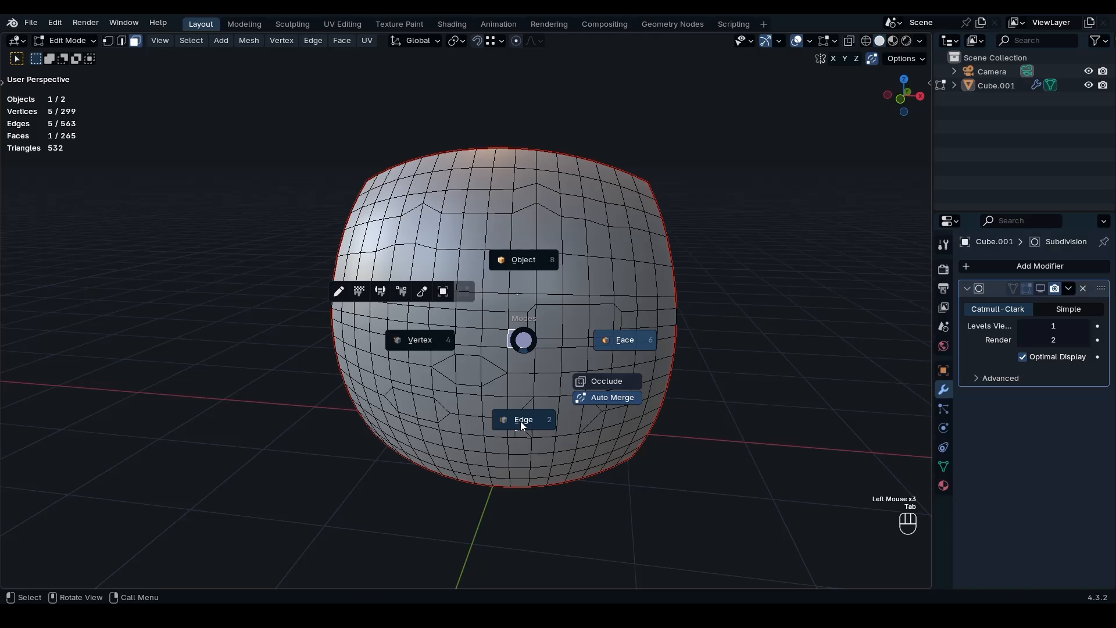
{"action": "left_click", "coordinate": [527, 321]}
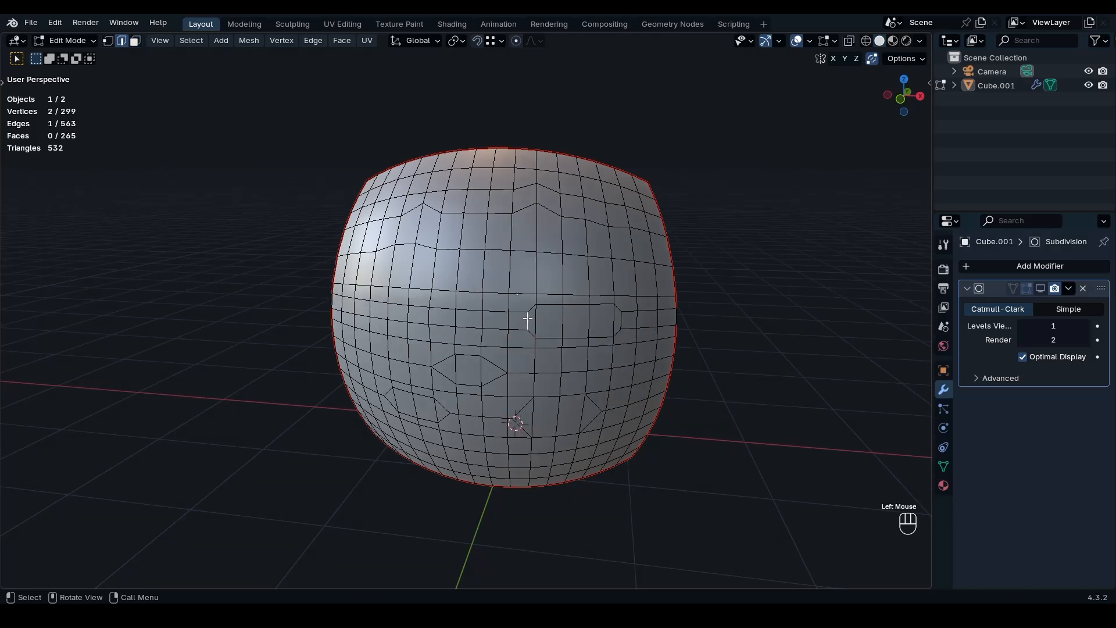
{"action": "left_click", "coordinate": [621, 321], "text": "shift"}
{"action": "key", "text": "ctrl+x"}
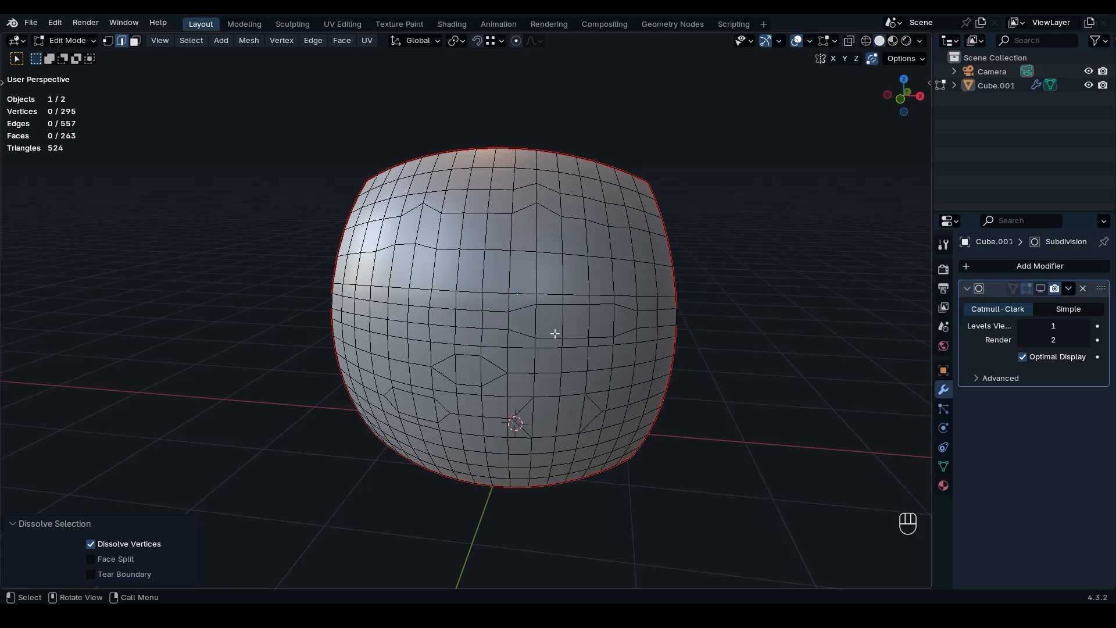
Step: Triangulate the single square face between the two triangles of the lower central six-sided shape
{"action": "key", "text": "1"}
{"action": "middle_click_drag", "start_coordinate": [615, 331], "coordinate": [436, 372]}
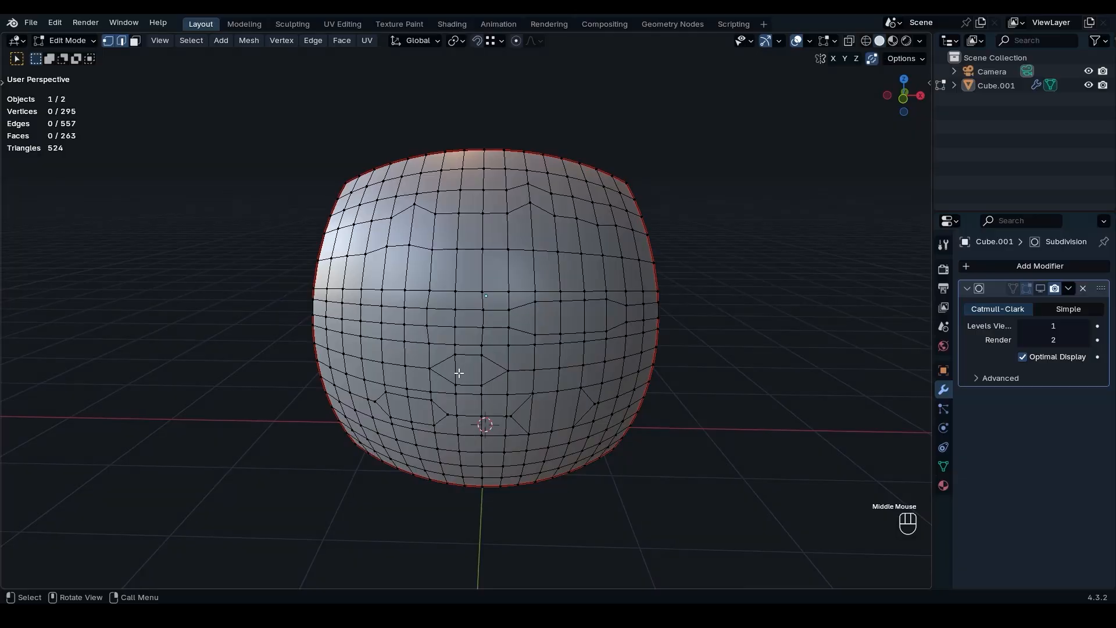
{"action": "key", "text": "Tab"}
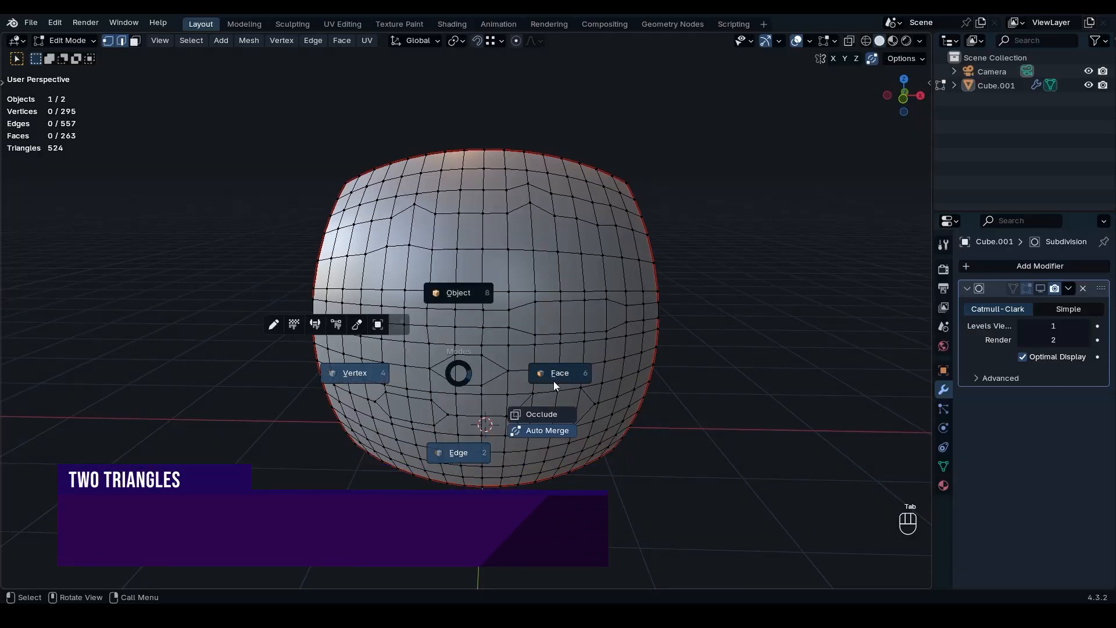
{"action": "left_click", "coordinate": [553, 381]}
{"action": "left_click", "coordinate": [472, 374]}
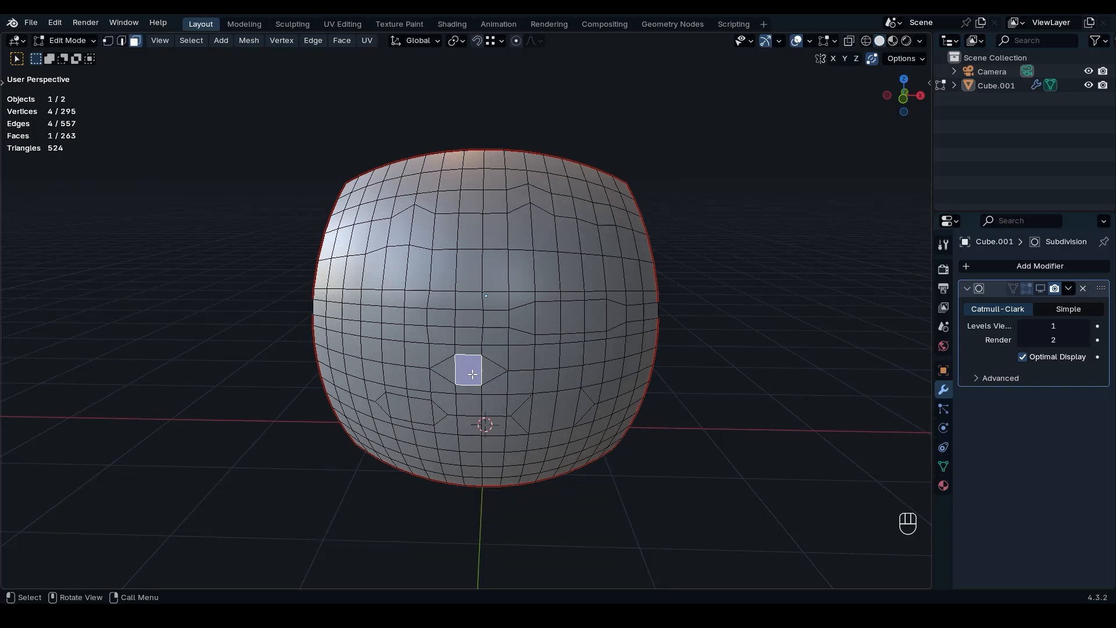
{"action": "right_click", "coordinate": [472, 374]}
{"action": "key", "text": "ctrl"}
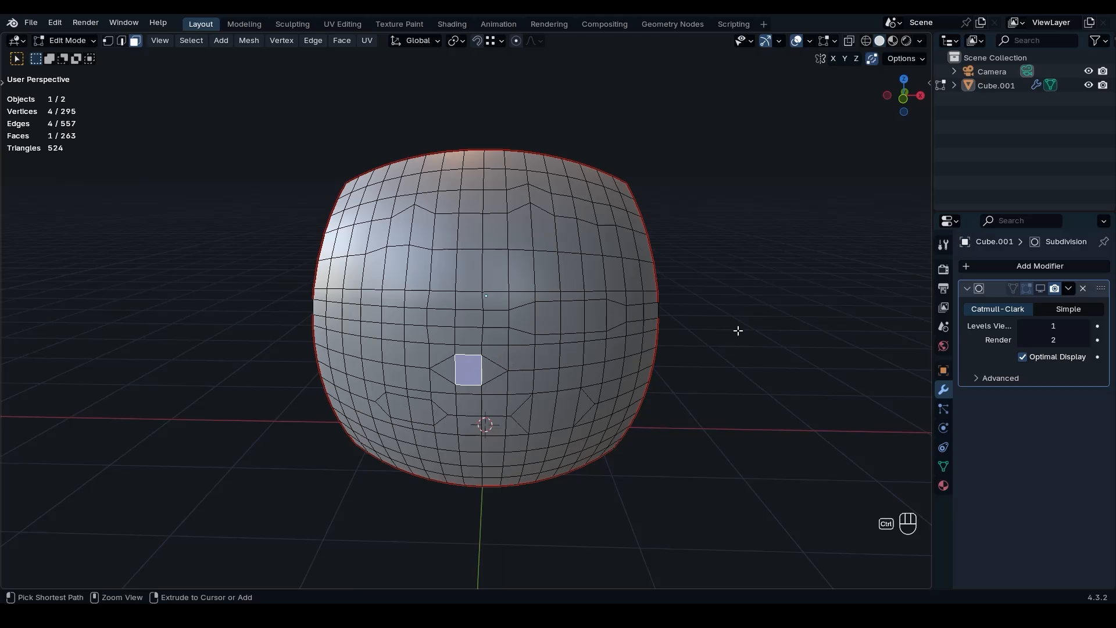
{"action": "key", "text": "ctrl+t"}
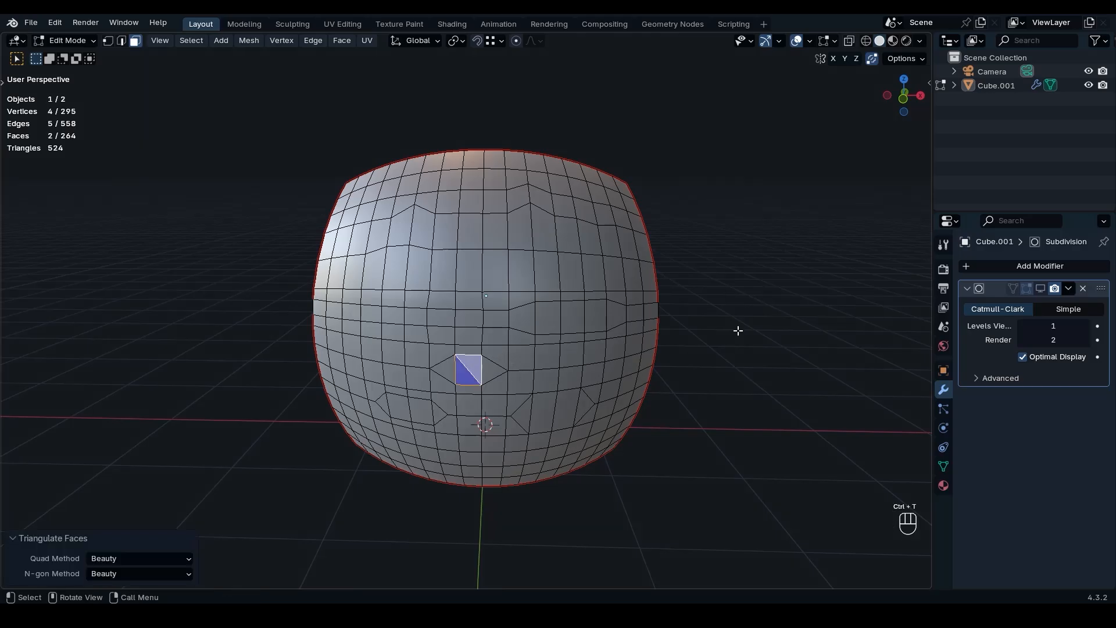
{"action": "left_click", "coordinate": [462, 379]}
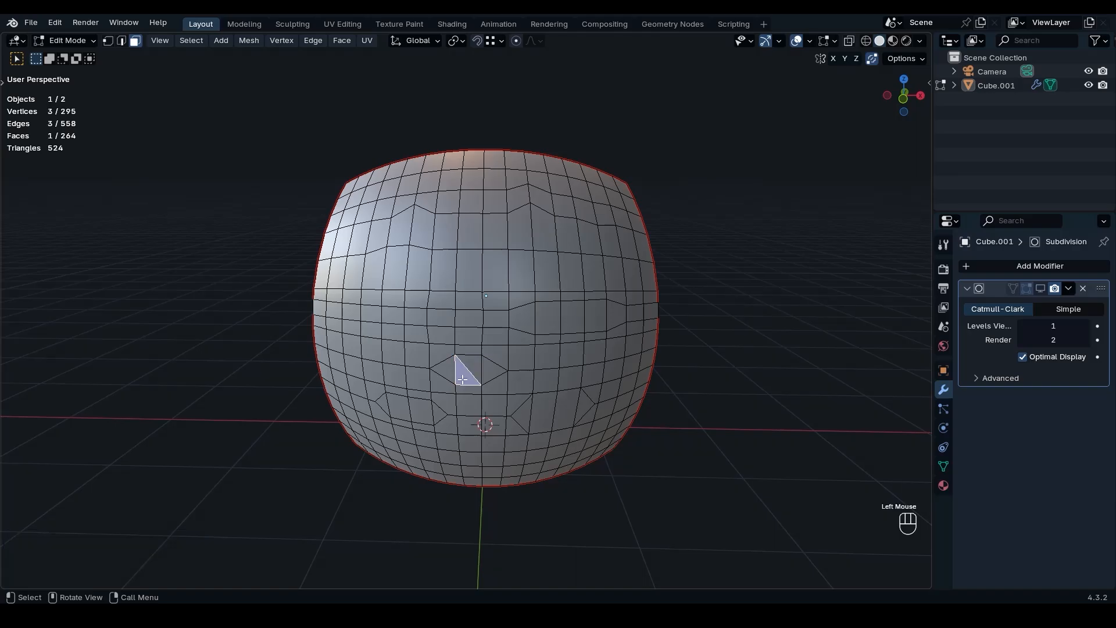
Step: Dissolve the two vertical edges on either side of the new diagonal in the central six-sided shape
{"action": "key", "text": "ctrl+Tab"}
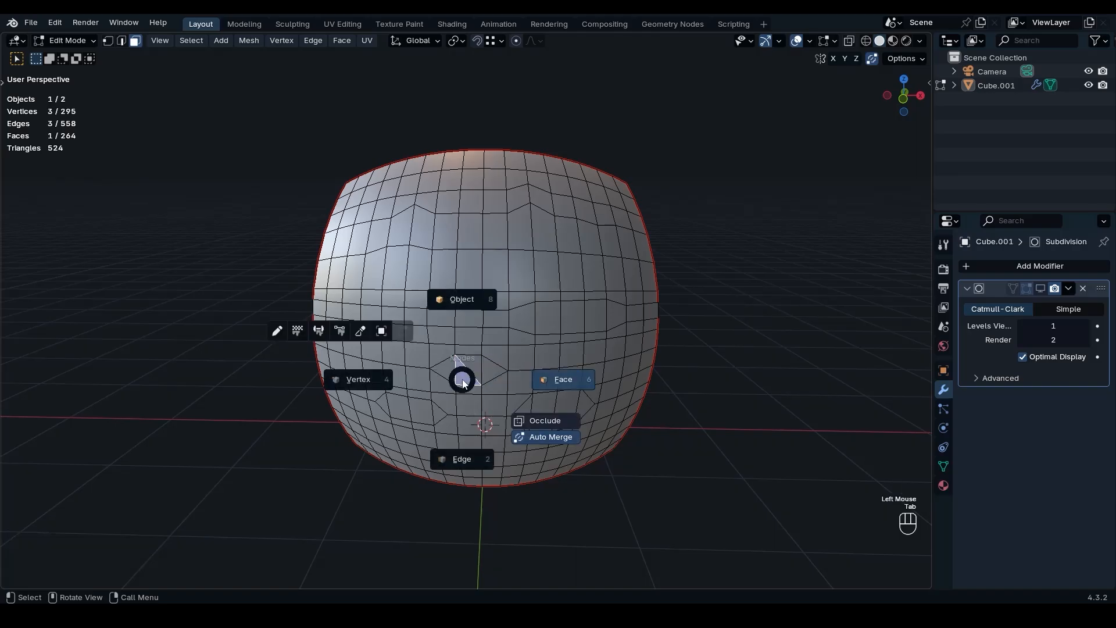
{"action": "left_click", "coordinate": [468, 462]}
{"action": "left_click", "coordinate": [454, 374]}
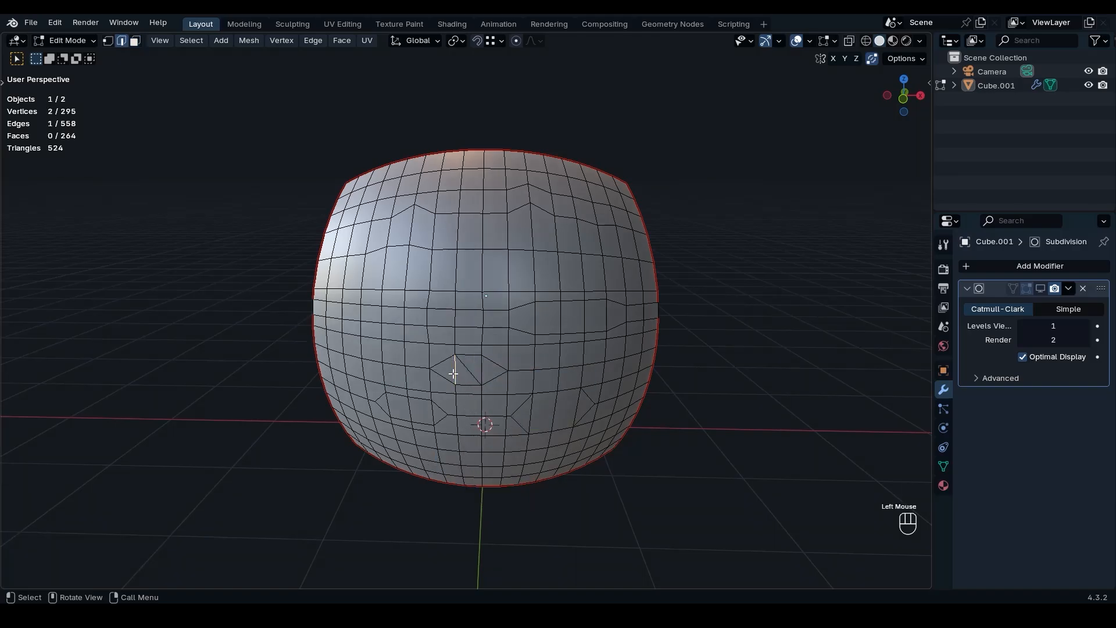
{"action": "left_click", "coordinate": [483, 367], "text": "shift"}
{"action": "key", "text": "ctrl"}
{"action": "key", "text": "ctrl+x"}
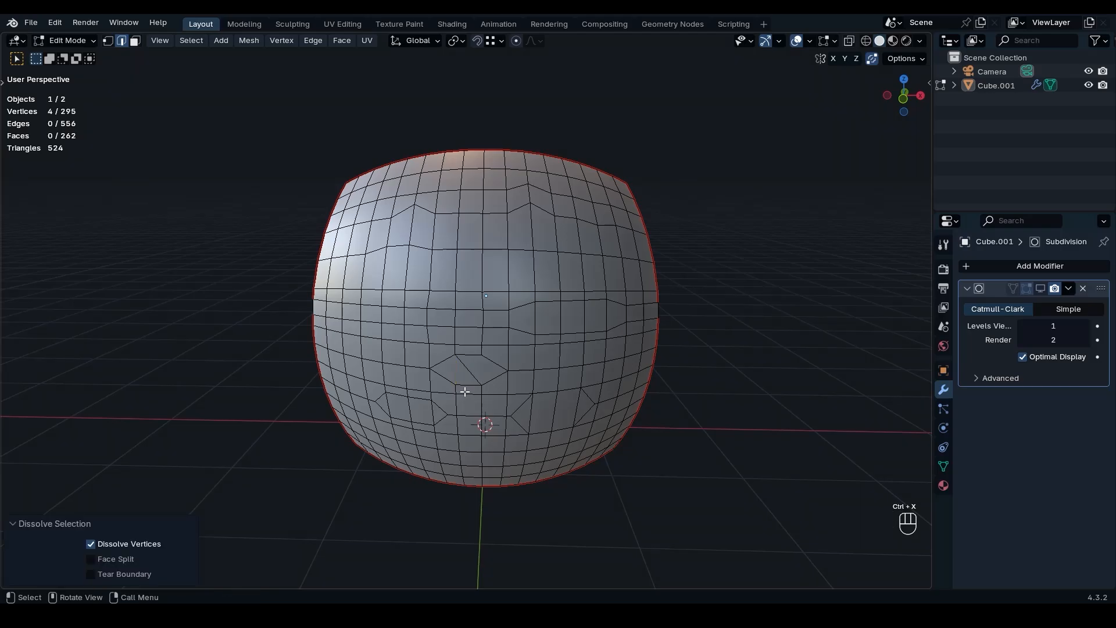
Step: Examine the two faces beside the diagonal and the face loops running through them
{"action": "key", "text": "Tab"}
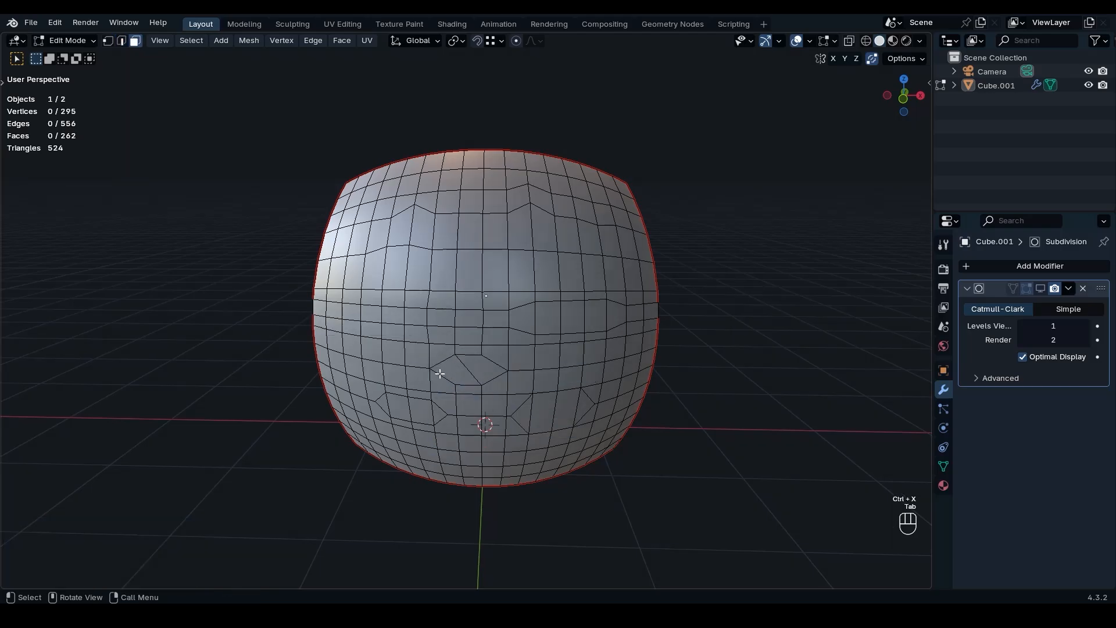
{"action": "left_click", "coordinate": [458, 371]}
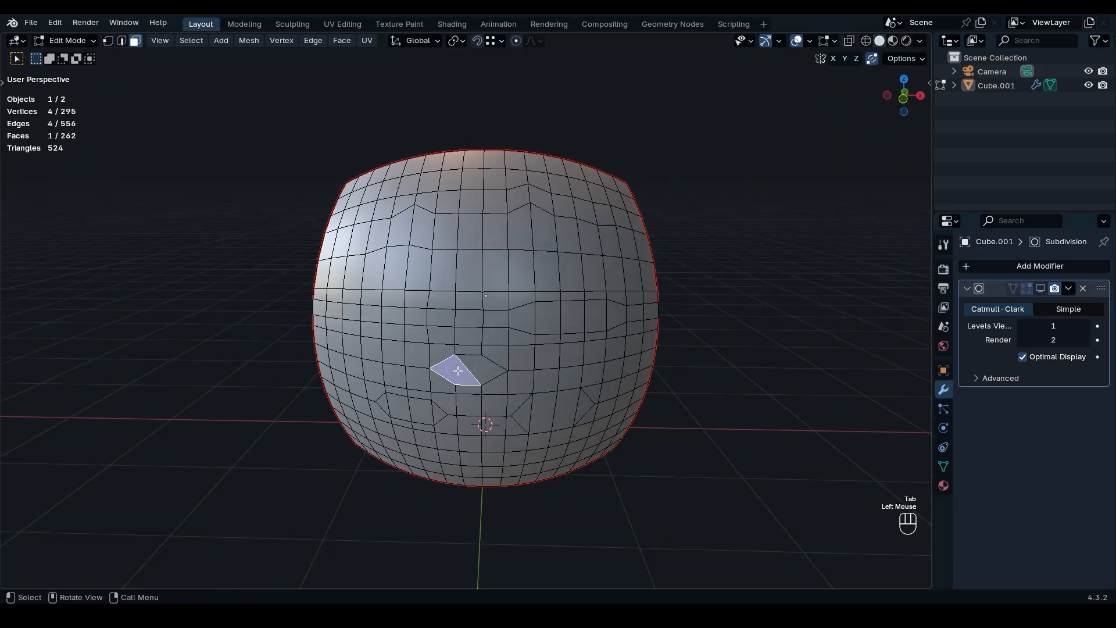
{"action": "left_click", "coordinate": [477, 371], "text": "shift"}
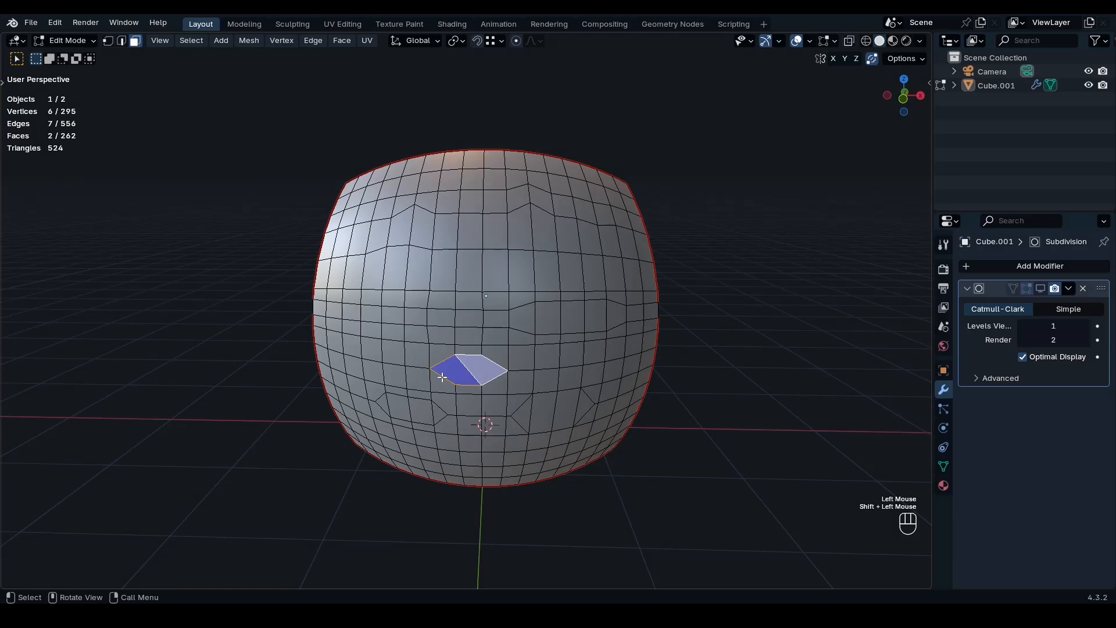
{"action": "left_click", "coordinate": [495, 379]}
{"action": "left_click", "coordinate": [494, 379], "text": "alt"}
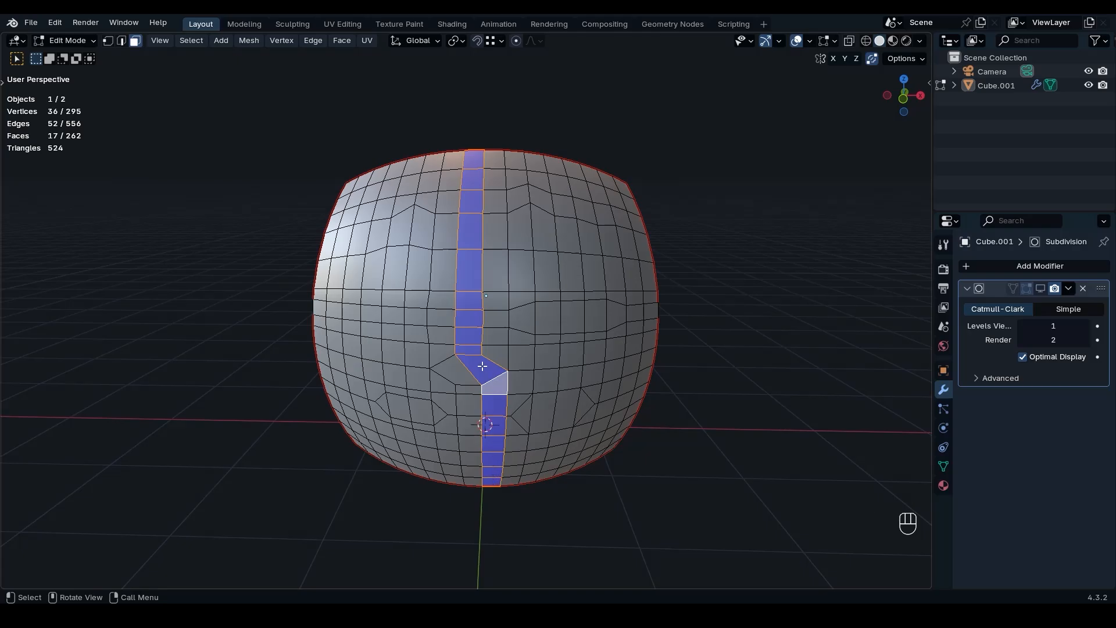
{"action": "left_click", "coordinate": [458, 370], "text": "alt"}
{"action": "left_click", "coordinate": [457, 371], "text": "alt"}
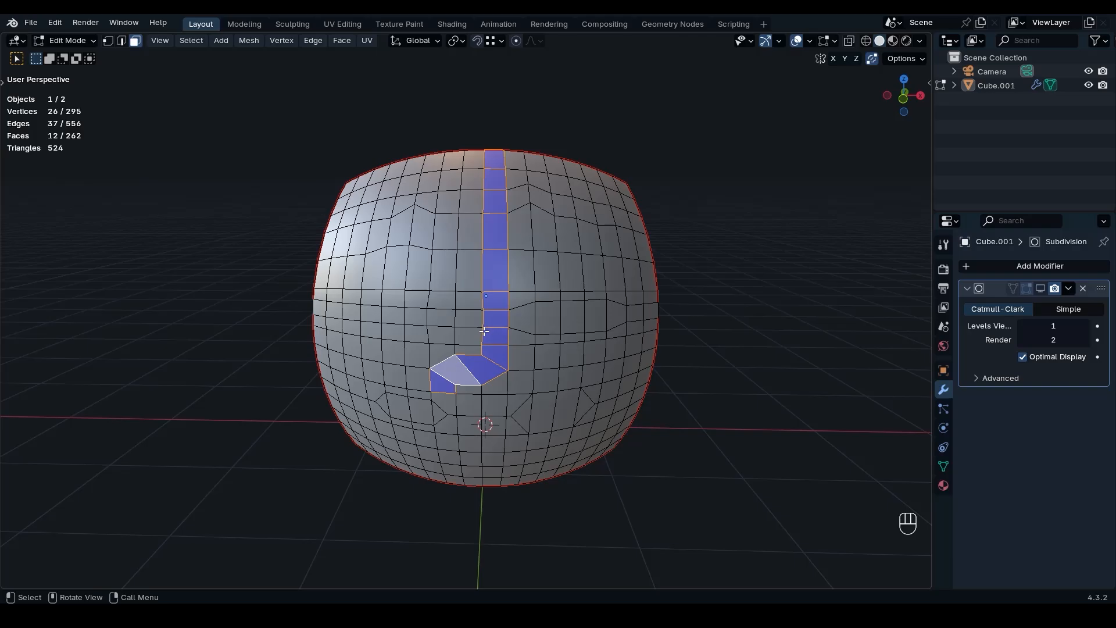
{"action": "left_click", "coordinate": [498, 386]}
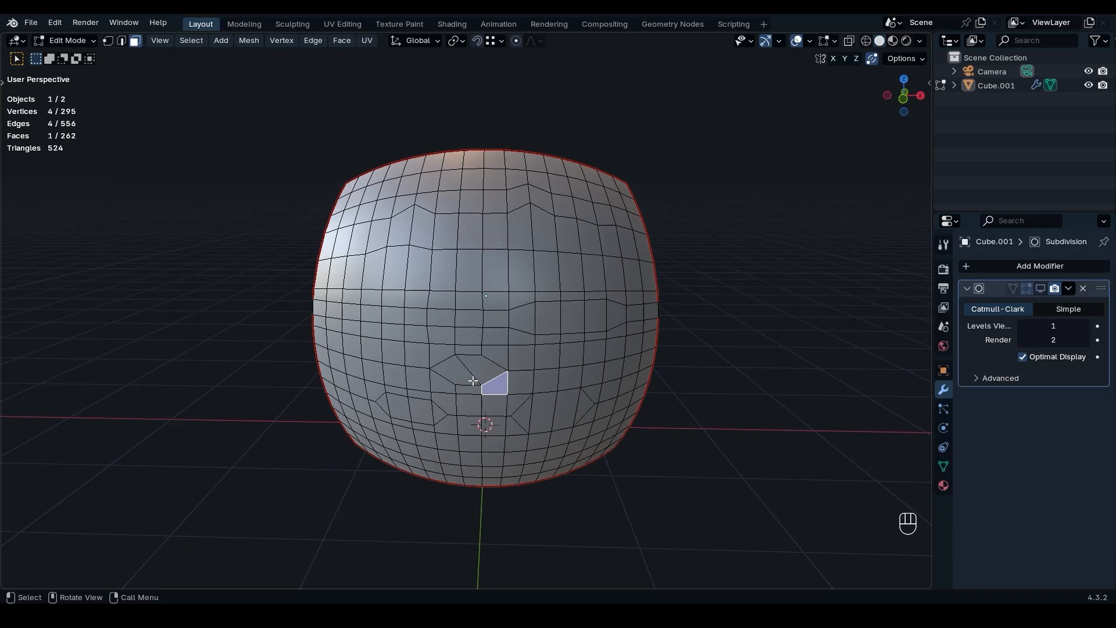
Step: Triangulate the two adjacent square faces between the triangles of the lower-left six-sided shape
{"action": "key", "text": "Tab"}
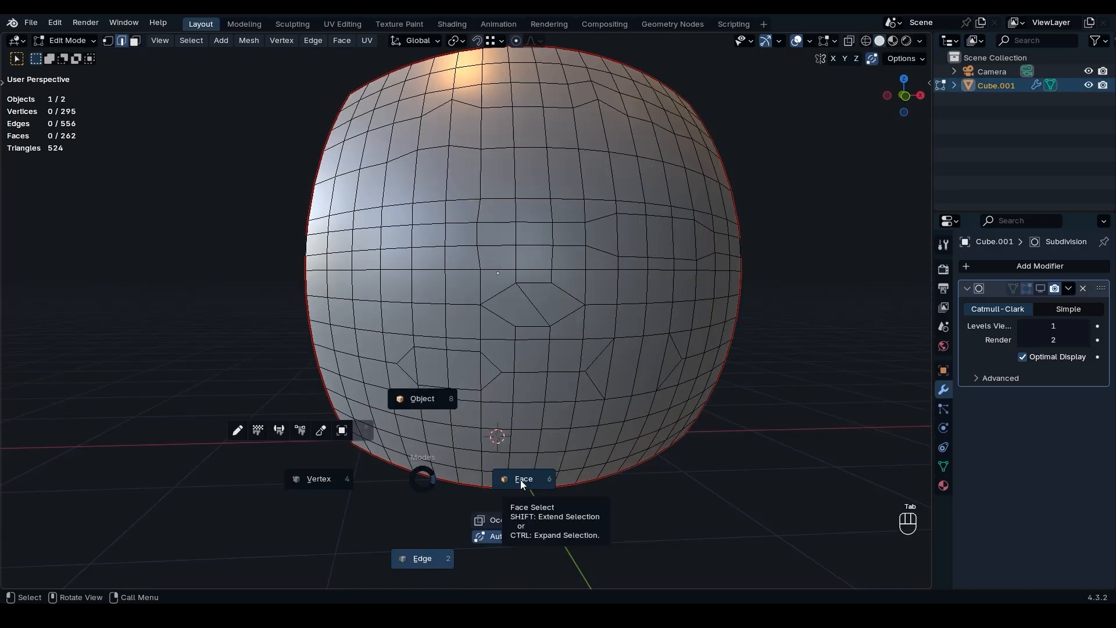
{"action": "left_click", "coordinate": [521, 483]}
{"action": "left_click", "coordinate": [437, 364]}
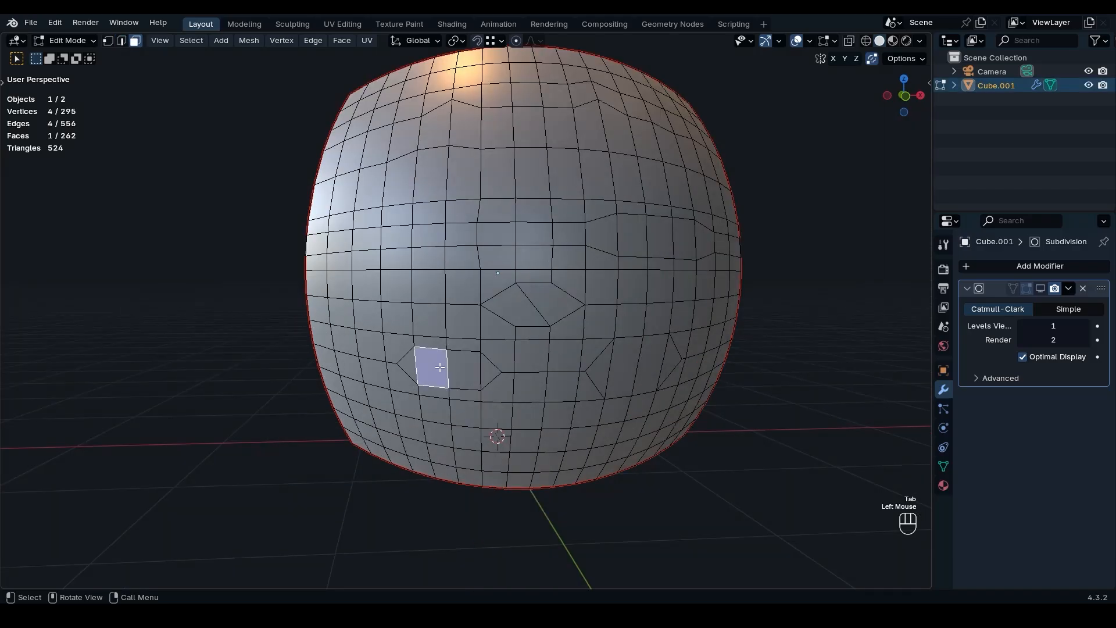
{"action": "left_click", "coordinate": [436, 371]}
{"action": "left_click", "coordinate": [465, 372], "text": "shift"}
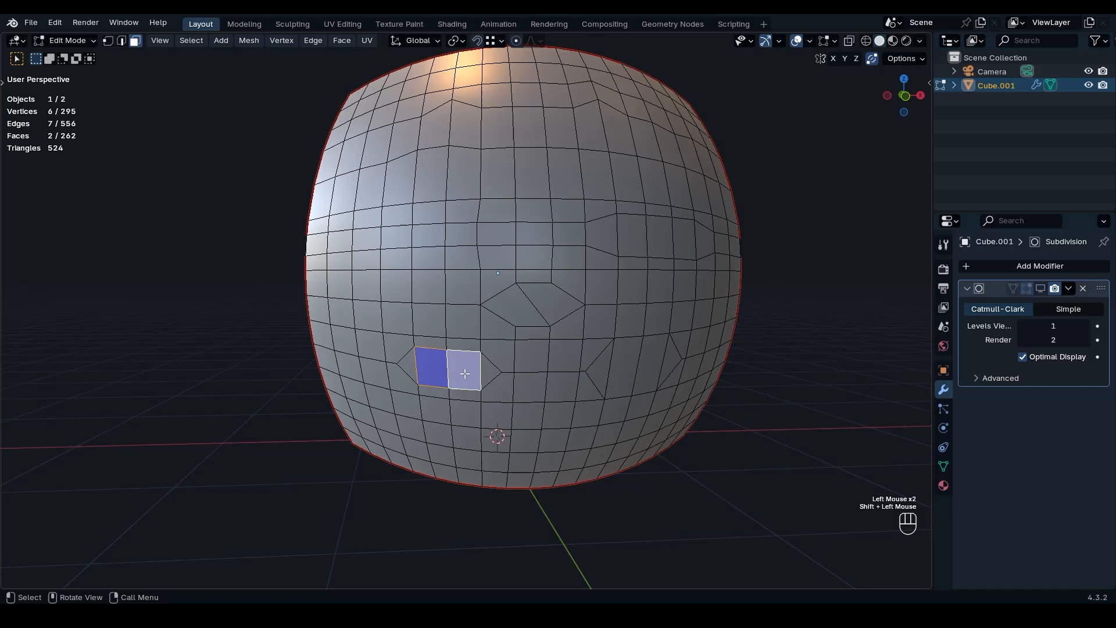
{"action": "key", "text": "ctrl+t"}
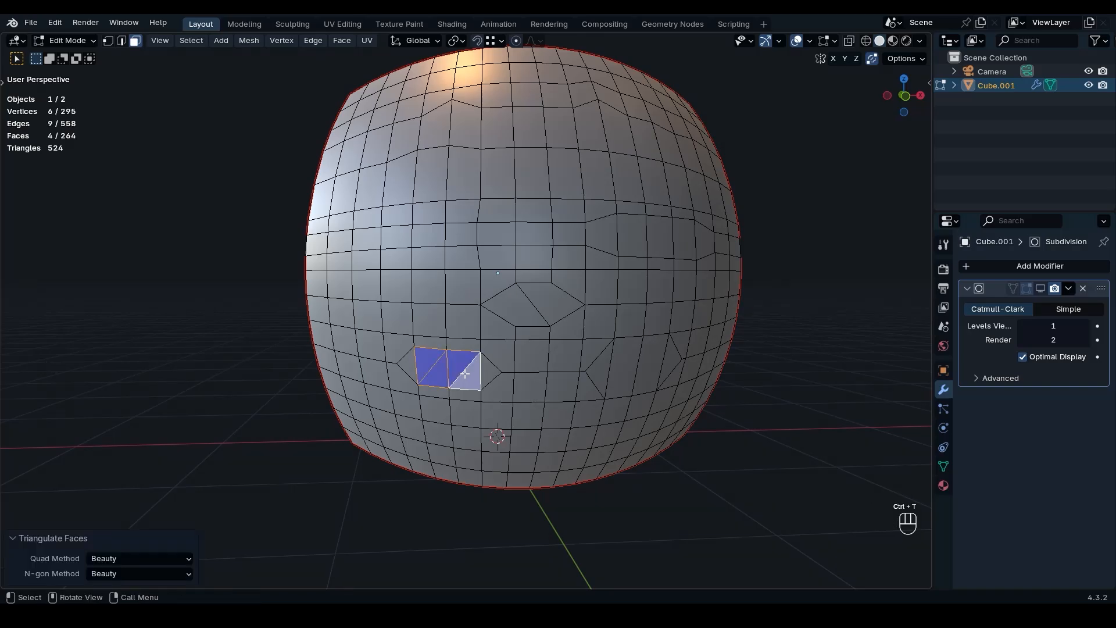
Step: Try to dissolve the three vertical edges inside the lower-left six-sided shape
{"action": "key", "text": "Tab"}
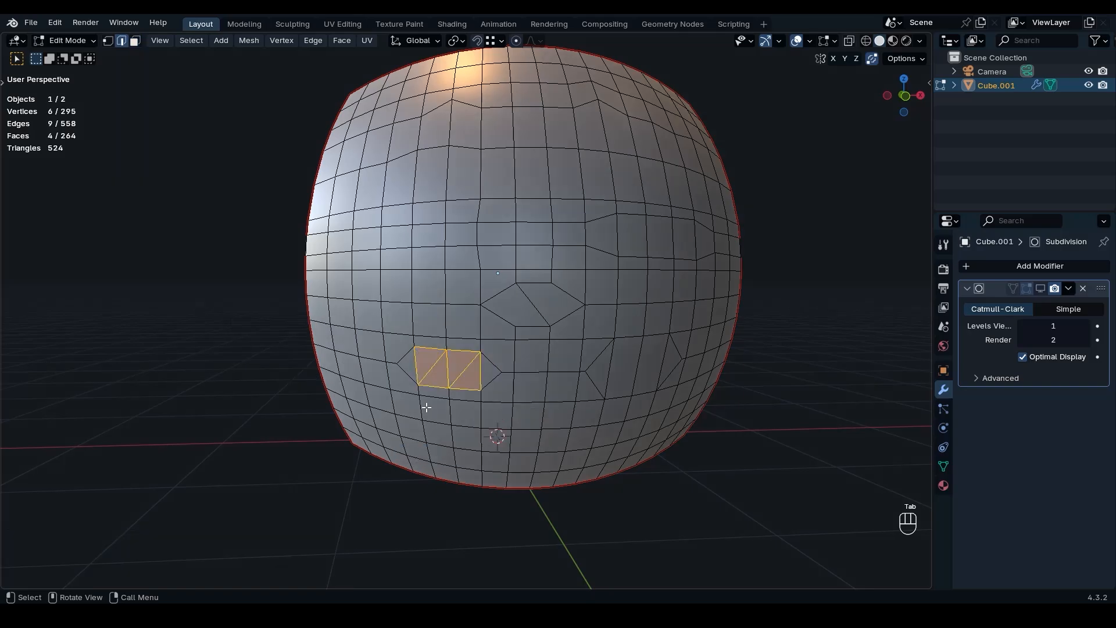
{"action": "left_click", "coordinate": [418, 367]}
{"action": "left_click", "coordinate": [481, 367], "text": "shift"}
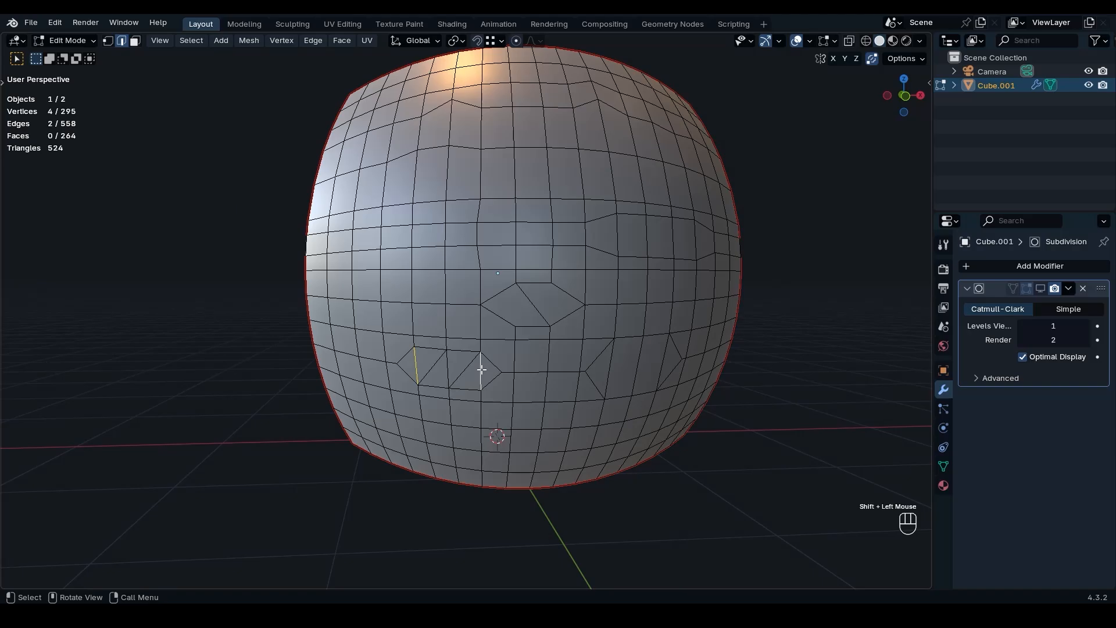
{"action": "left_click", "coordinate": [447, 370], "text": "shift"}
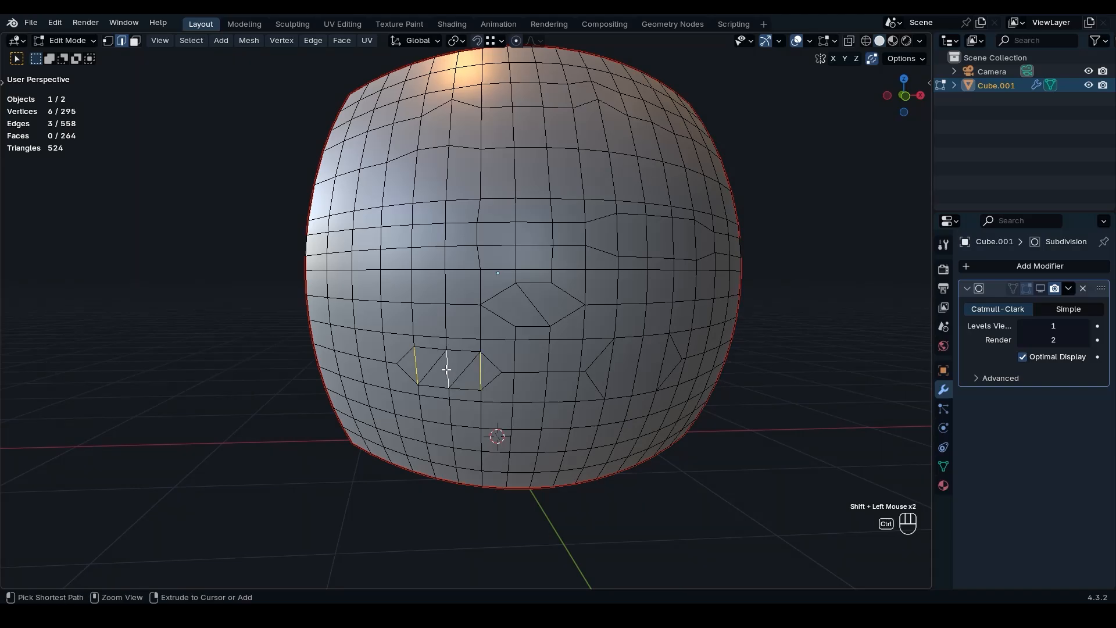
{"action": "key", "text": "ctrl+x"}
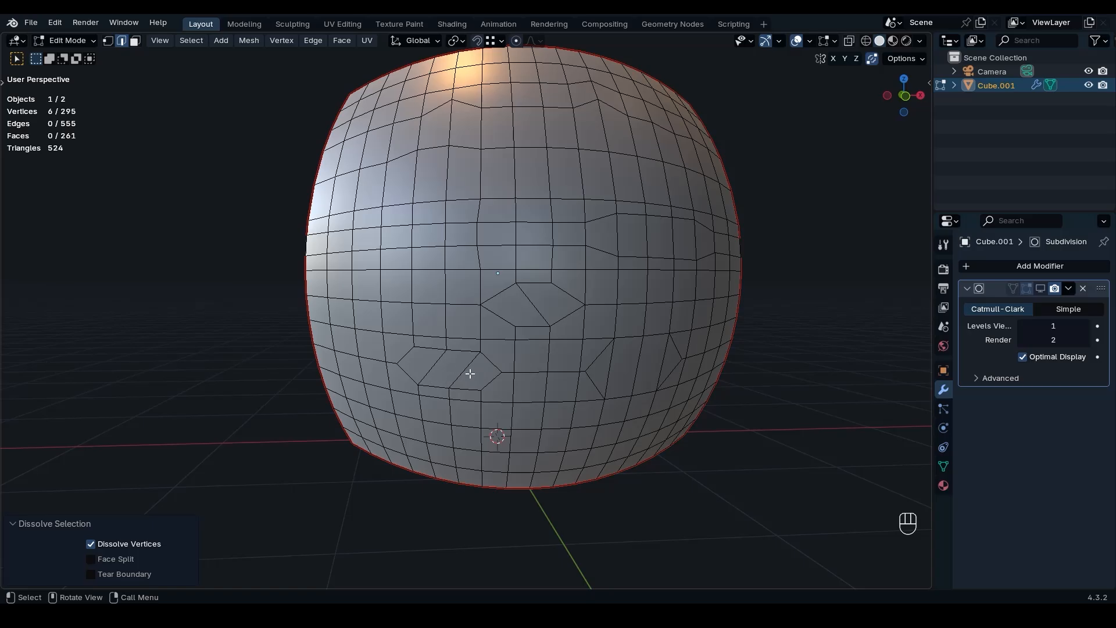
{"action": "key", "text": "ctrl+z"}
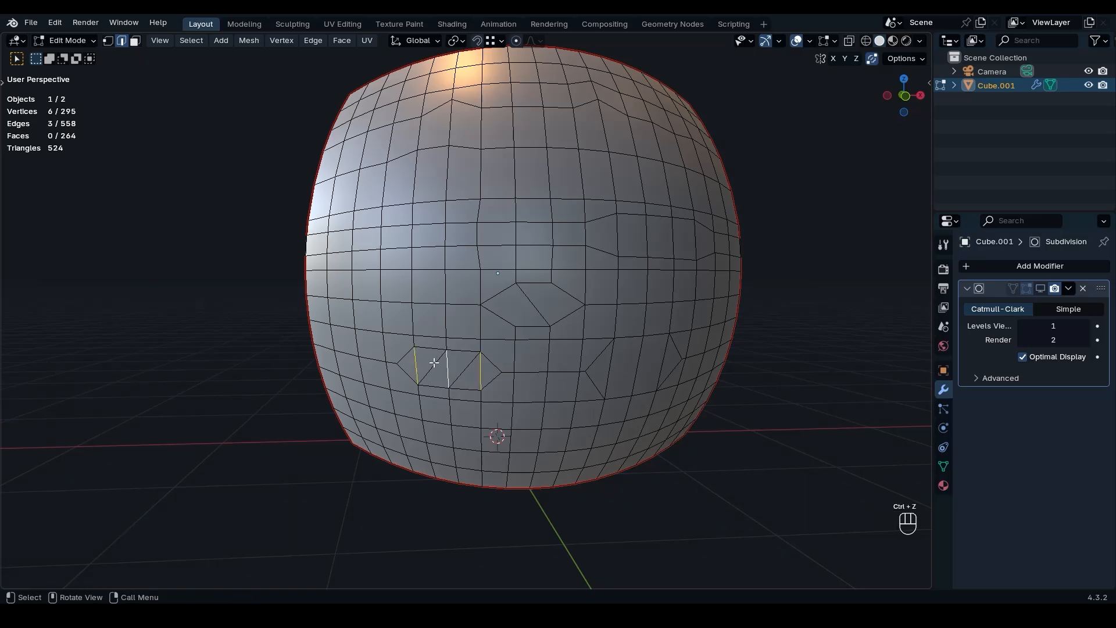
Step: Rotate the two diagonal edges inside the lower-left six-sided shape clockwise so they slant the opposite way
{"action": "left_click", "coordinate": [434, 362]}
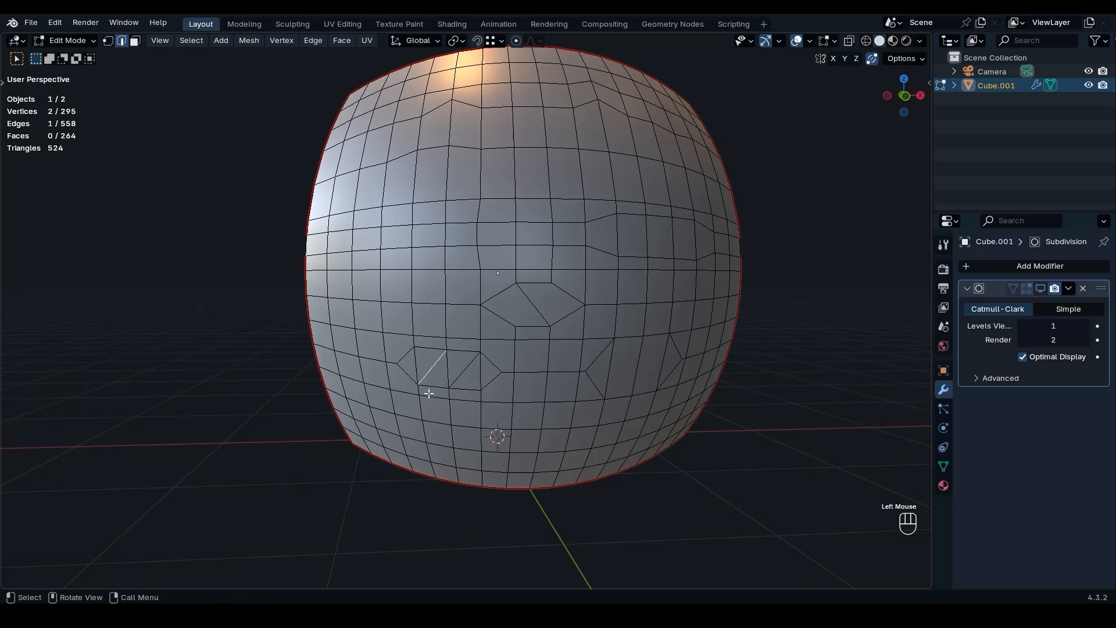
{"action": "left_click", "coordinate": [465, 371], "text": "shift"}
{"action": "right_click", "coordinate": [468, 369]}
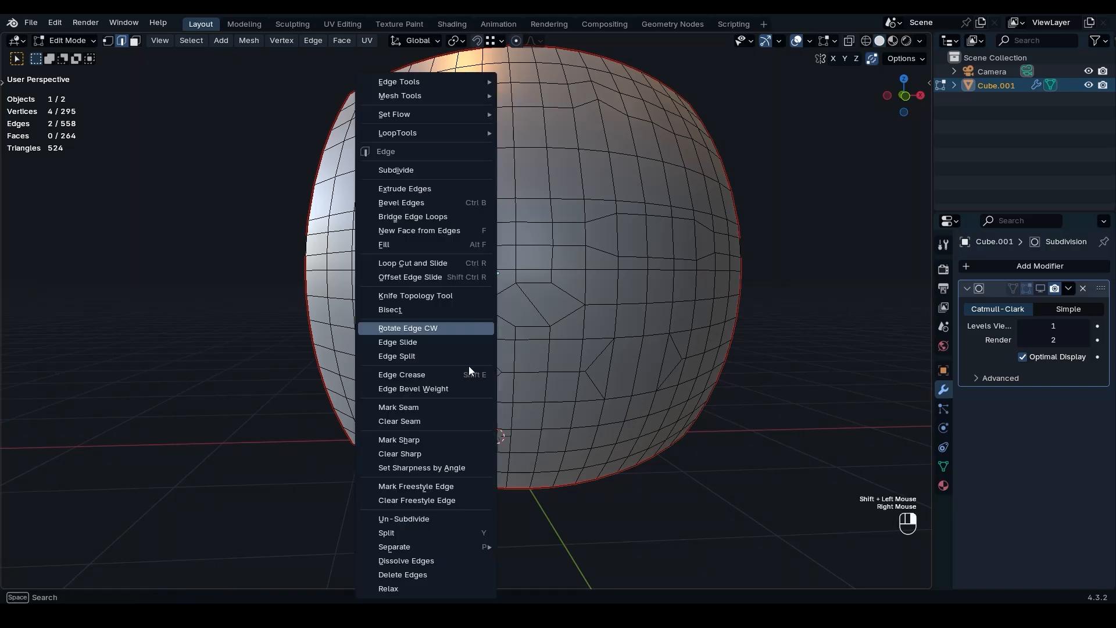
{"action": "left_click", "coordinate": [422, 329]}
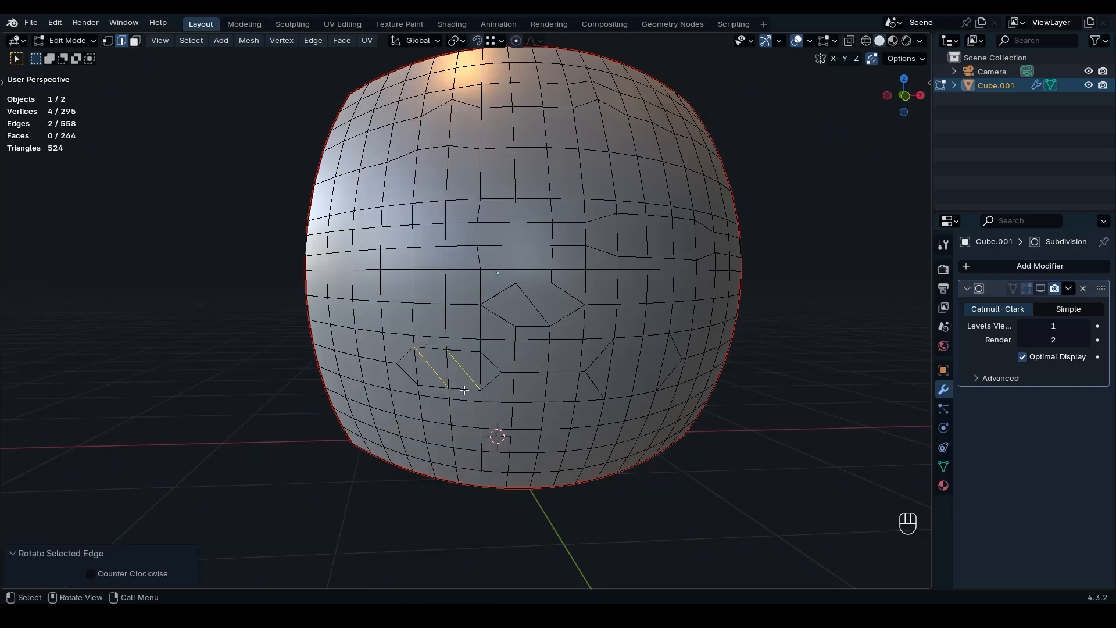
{"action": "key", "text": "shift+r"}
{"action": "key", "text": "shift+r"}
Step: Dissolve the three vertical edges inside the lower-left six-sided shape
{"action": "left_click", "coordinate": [418, 377]}
{"action": "left_click", "coordinate": [445, 375], "text": "shift"}
{"action": "left_click", "coordinate": [480, 375], "text": "shift"}
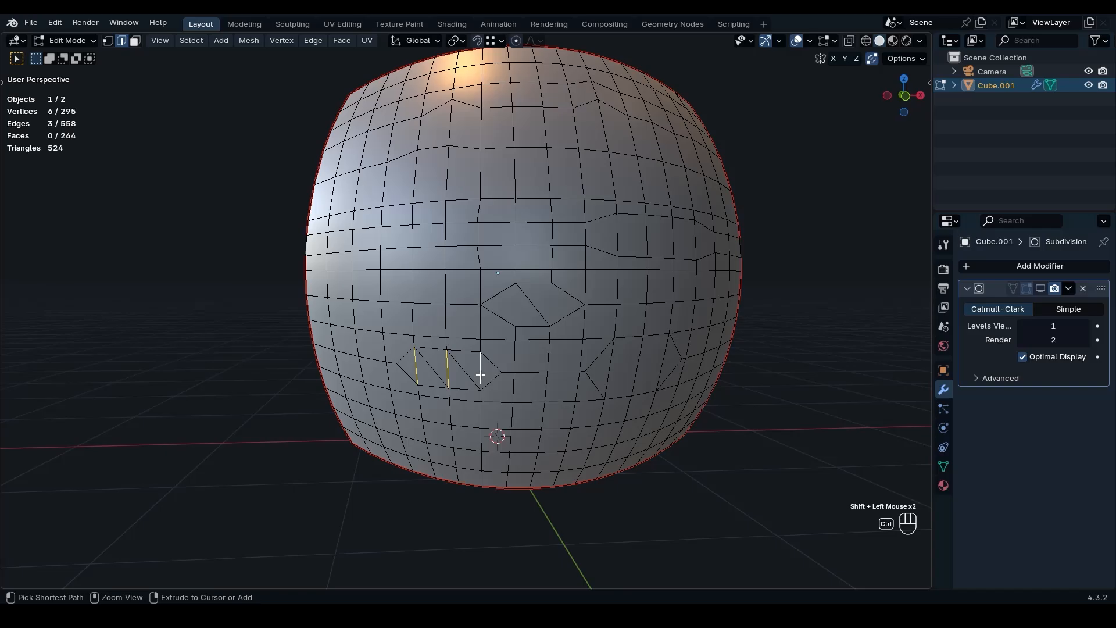
{"action": "key", "text": "ctrl+x"}
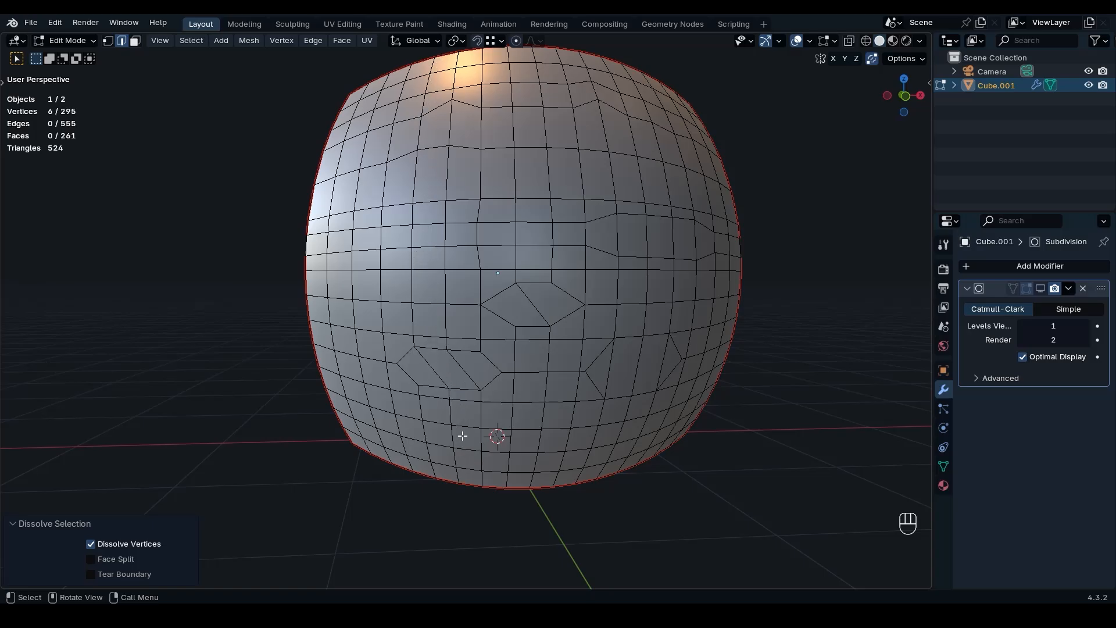
Step: Rotate the two remaining diagonal edges in the lower-left six-sided shape clockwise to flip the direction of its quads
{"action": "left_click", "coordinate": [435, 375]}
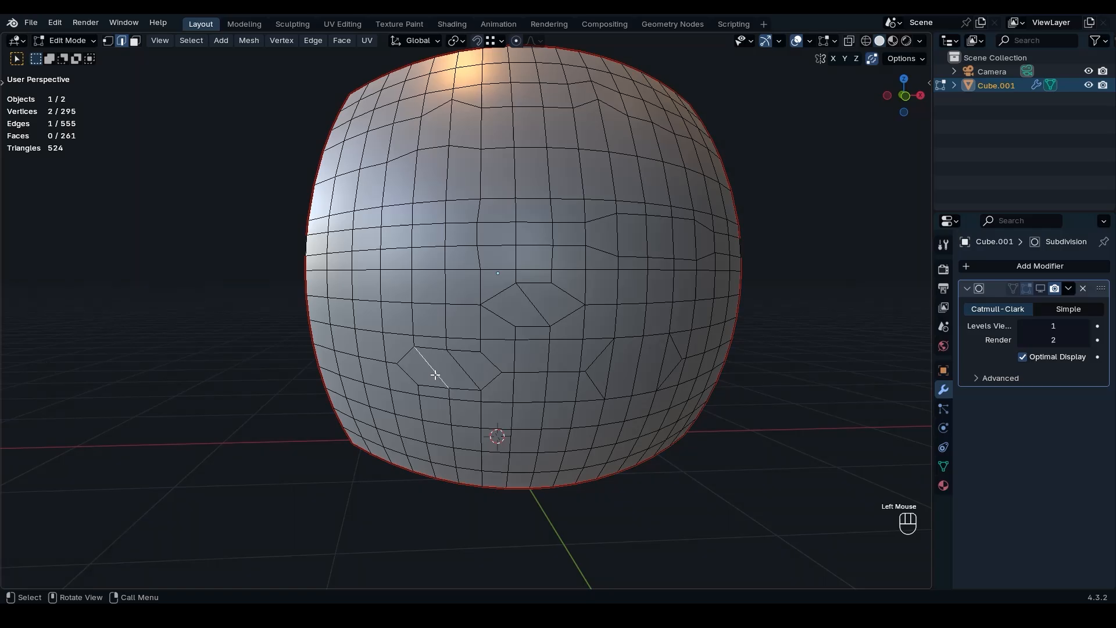
{"action": "left_click", "coordinate": [460, 368], "text": "shift"}
{"action": "key", "text": "shift+r"}
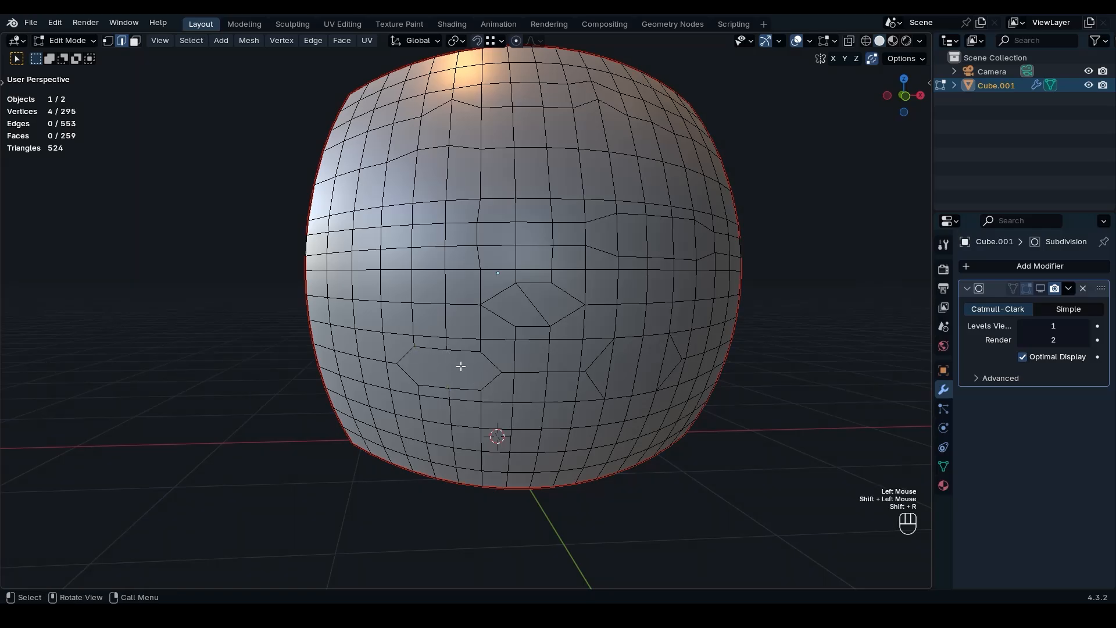
{"action": "key", "text": "ctrl+z"}
{"action": "right_click", "coordinate": [460, 370]}
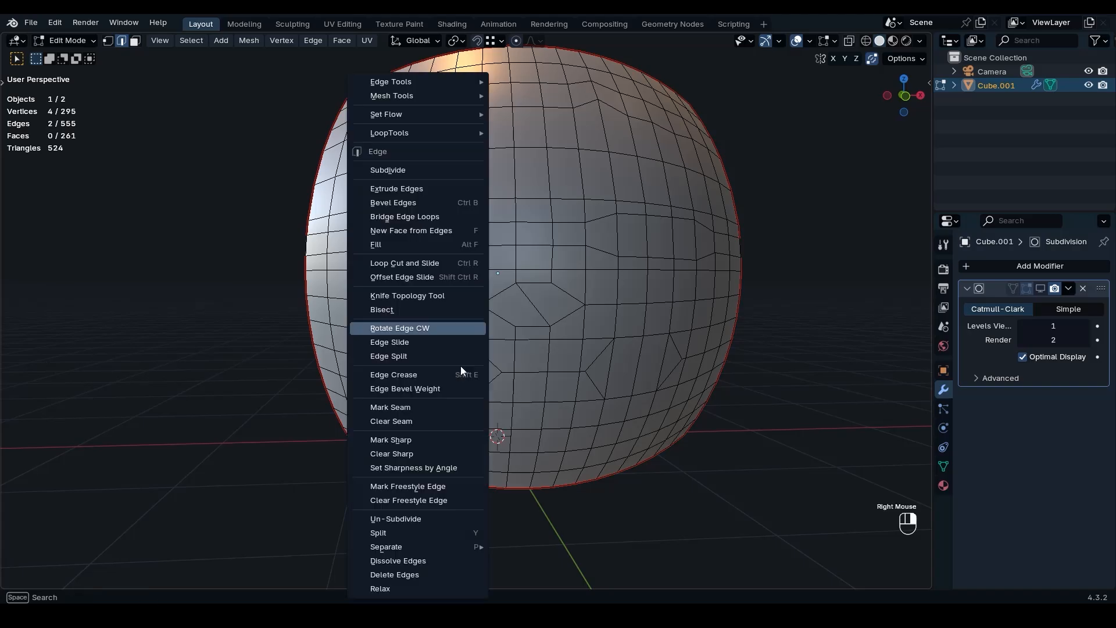
{"action": "left_click", "coordinate": [422, 329]}
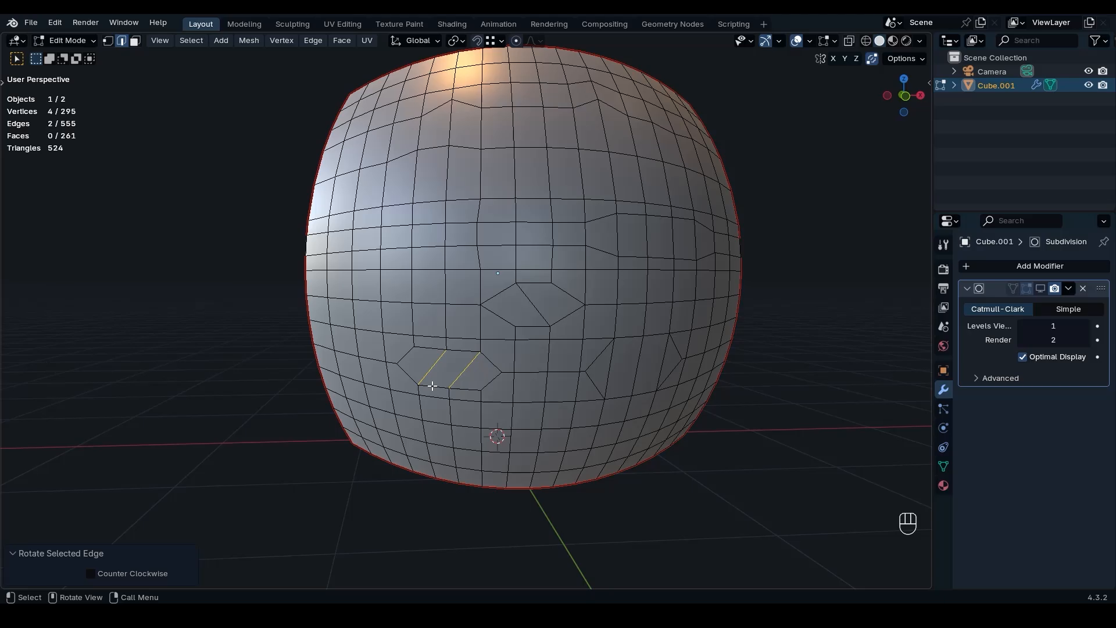
Step: Subdivide the three vertical edges between the two triangles of the lower-right six-sided shape with one cut
{"action": "left_click", "coordinate": [610, 369]}
{"action": "left_click", "coordinate": [638, 369], "text": "shift"}
{"action": "left_click", "coordinate": [665, 369], "text": "shift"}
{"action": "middle_click_drag", "start_coordinate": [665, 369], "coordinate": [615, 376]}
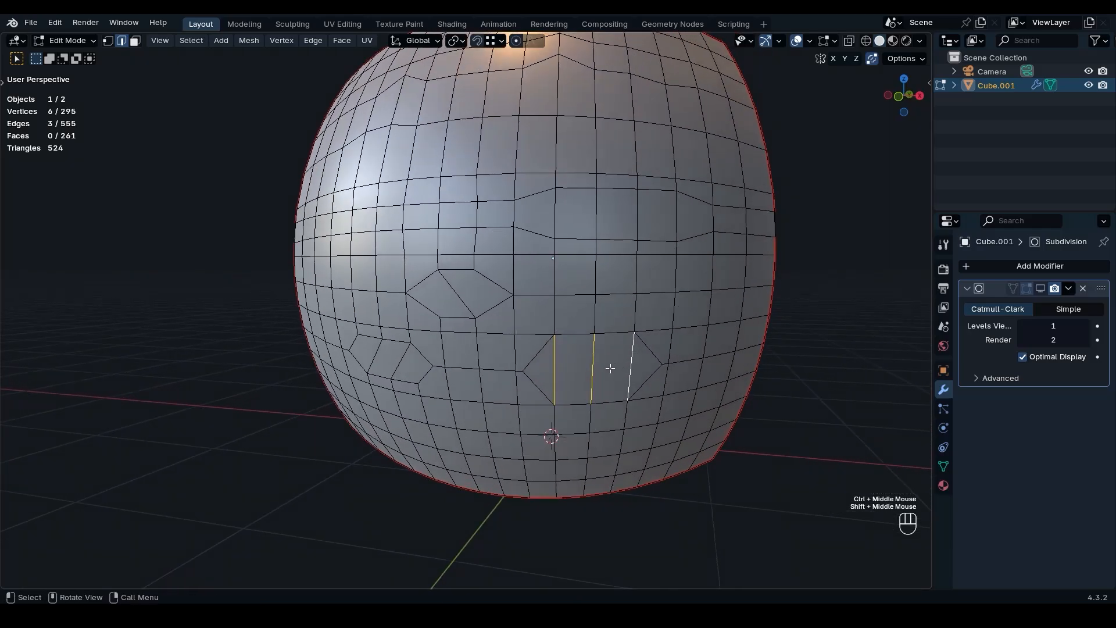
{"action": "right_click", "coordinate": [609, 368]}
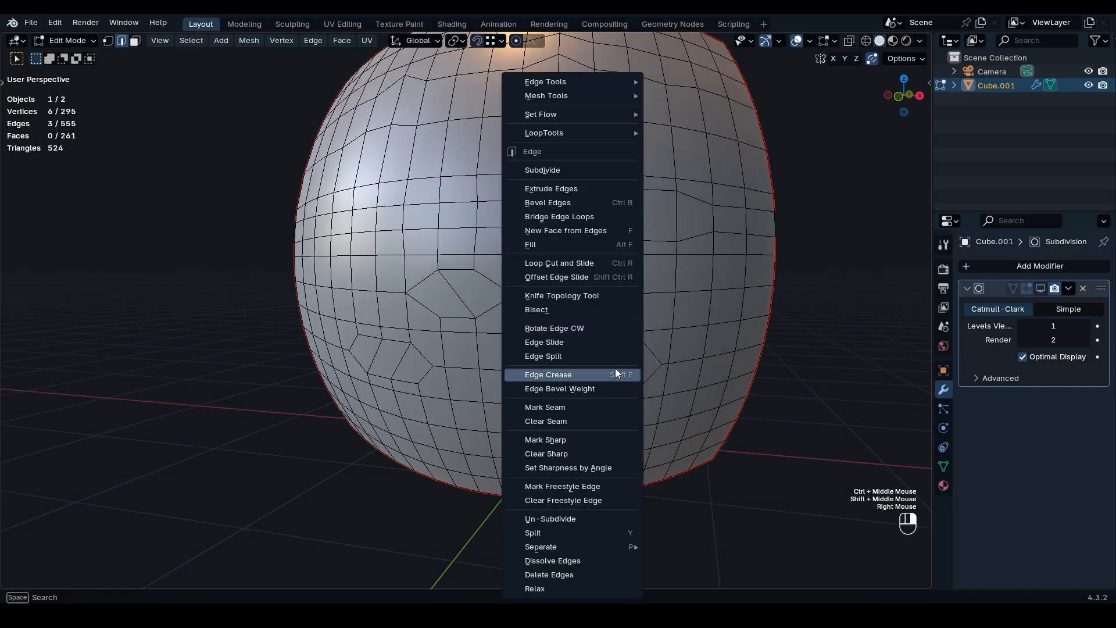
{"action": "left_click", "coordinate": [585, 174]}
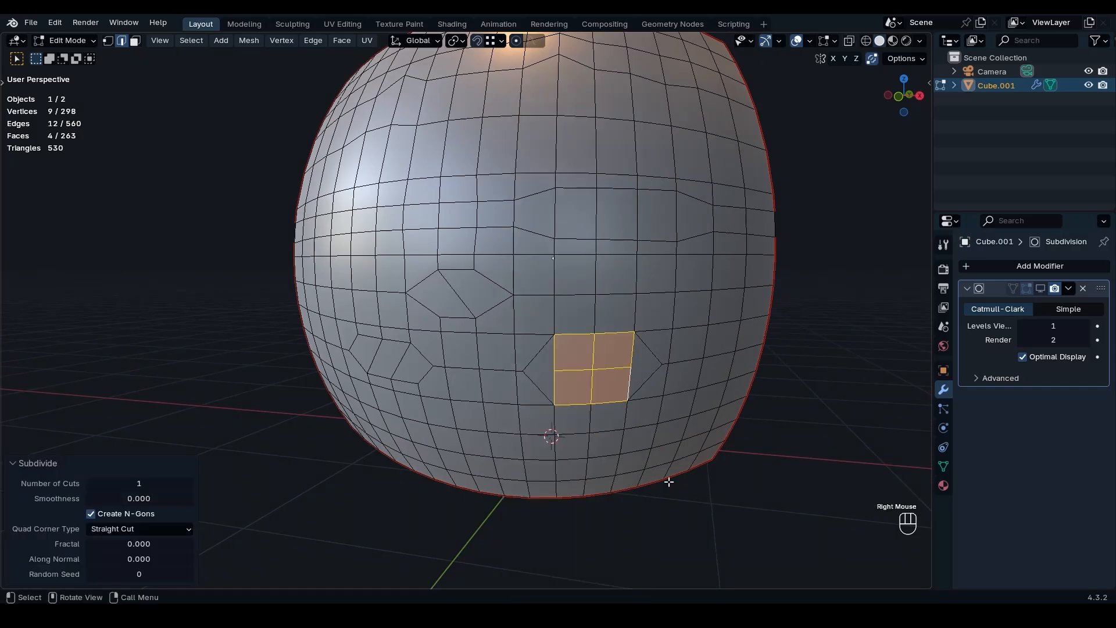
Step: Examine the triangular faces on either side of the newly subdivided squares in face selection
{"action": "left_click", "coordinate": [625, 452]}
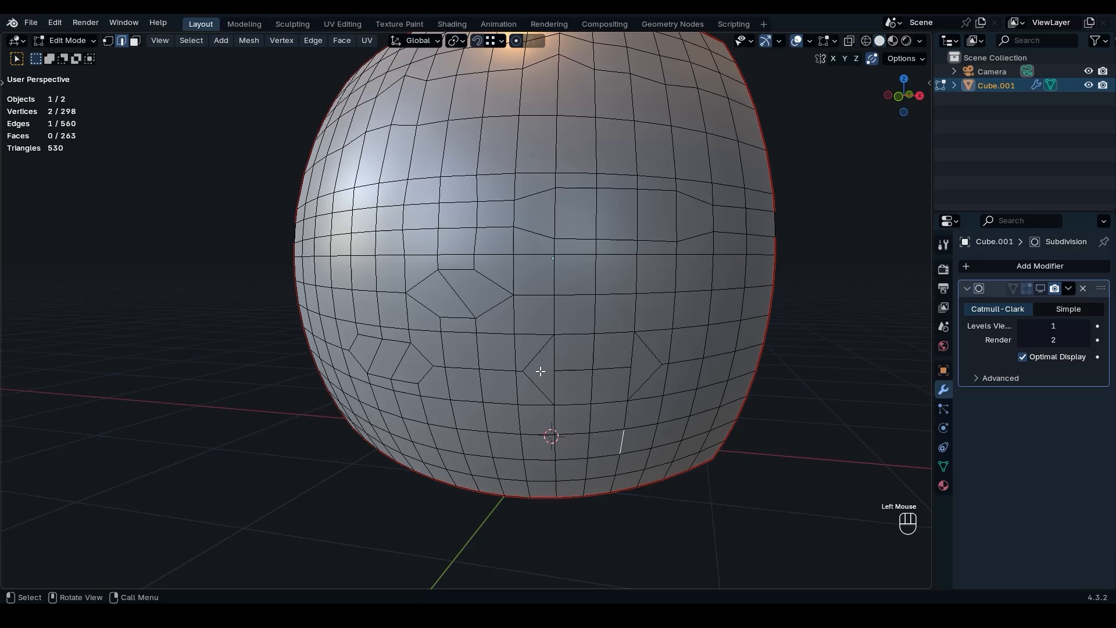
{"action": "key", "text": "Tab"}
{"action": "left_click", "coordinate": [658, 371]}
{"action": "left_click", "coordinate": [544, 369]}
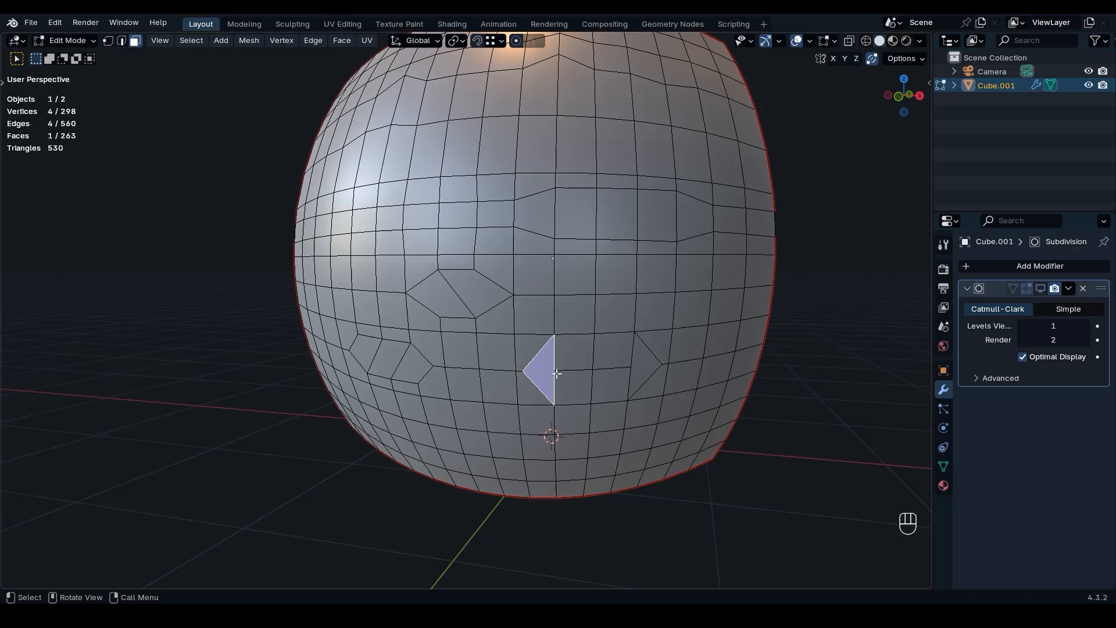
{"action": "middle_click_drag", "start_coordinate": [568, 367], "coordinate": [615, 359]}
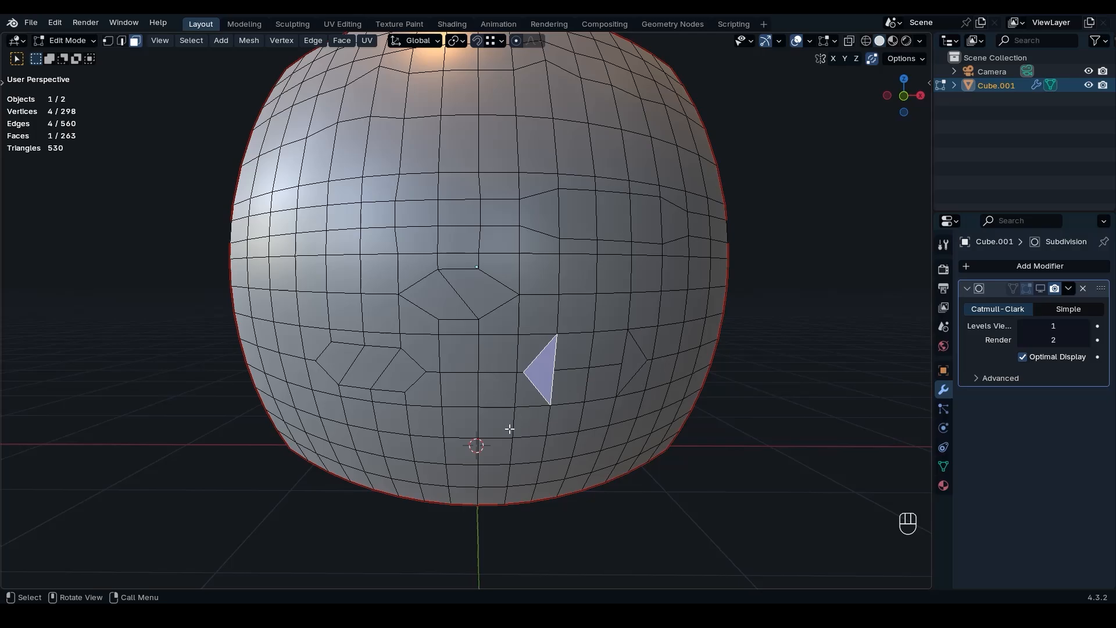
{"action": "middle_click_drag", "start_coordinate": [544, 375], "coordinate": [557, 373]}
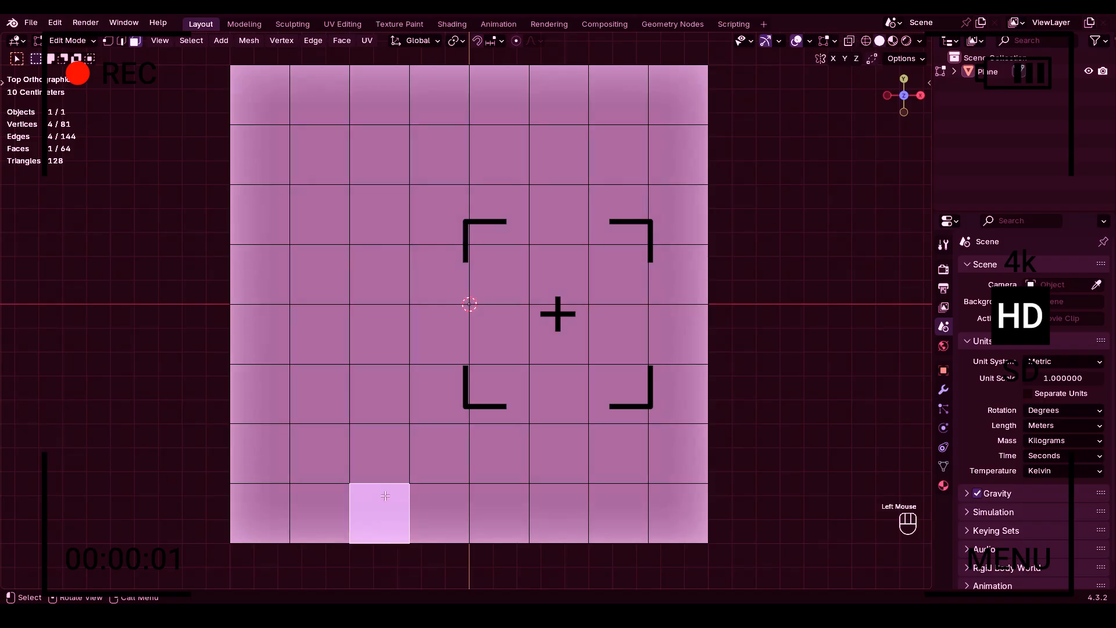
{"action": "left_click", "coordinate": [385, 488], "text": "alt"}
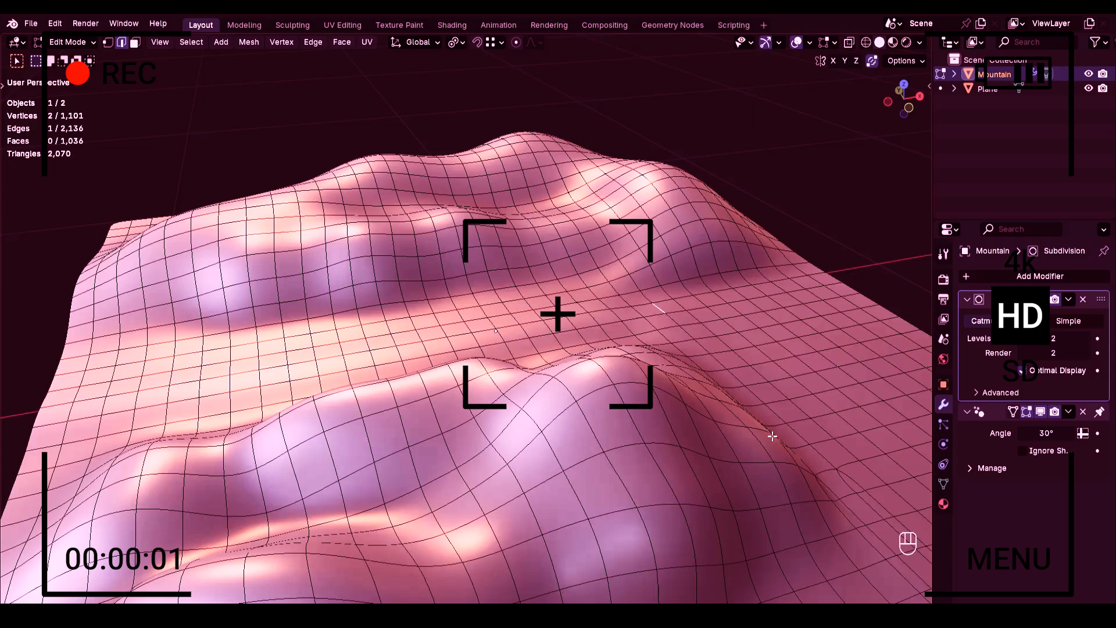
{"action": "middle_click_drag", "start_coordinate": [659, 344], "coordinate": [628, 372], "text": "shift"}
{"action": "middle_click_drag", "start_coordinate": [628, 372], "coordinate": [621, 377], "text": "shift"}
{"action": "scroll", "coordinate": [620, 378], "scroll_direction": "up", "scroll_amount": 3}
{"action": "middle_click_drag", "start_coordinate": [622, 375], "coordinate": [633, 414]}
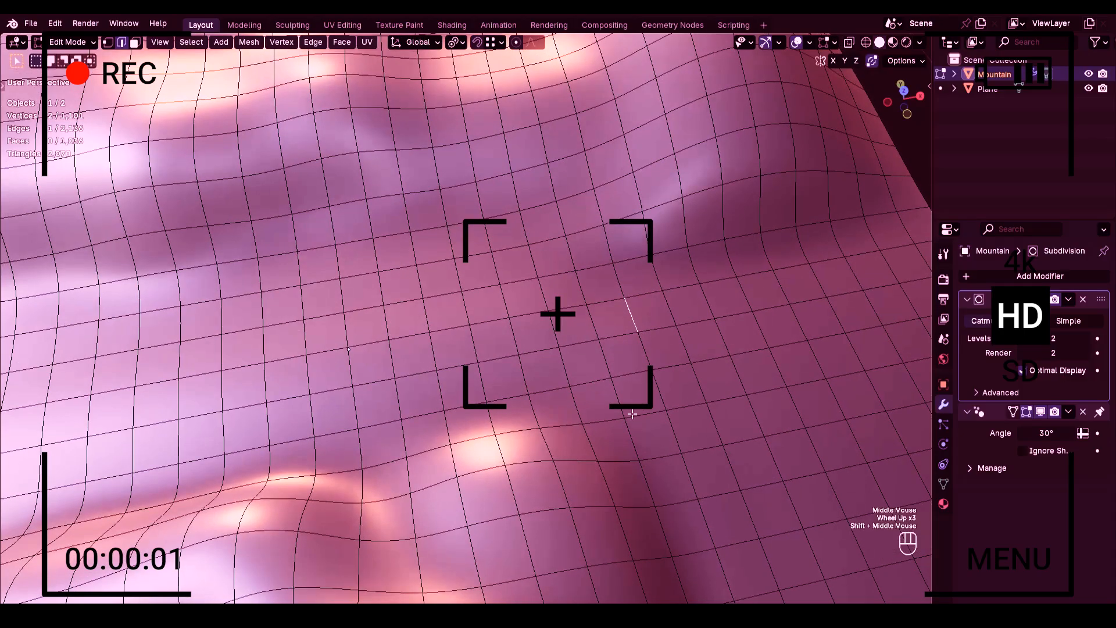